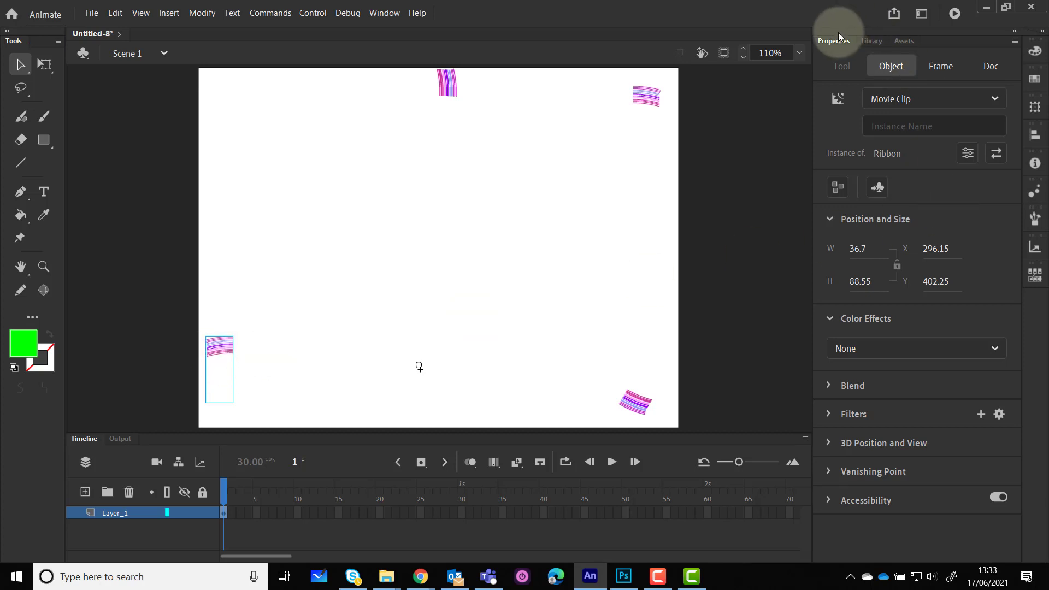
Apply a Tint color effect to the ribbon in the stage's lower-left corner, at 60% with dark red (red 153, green 0, blue 0)
{"action": "left_click", "coordinate": [834, 319]}
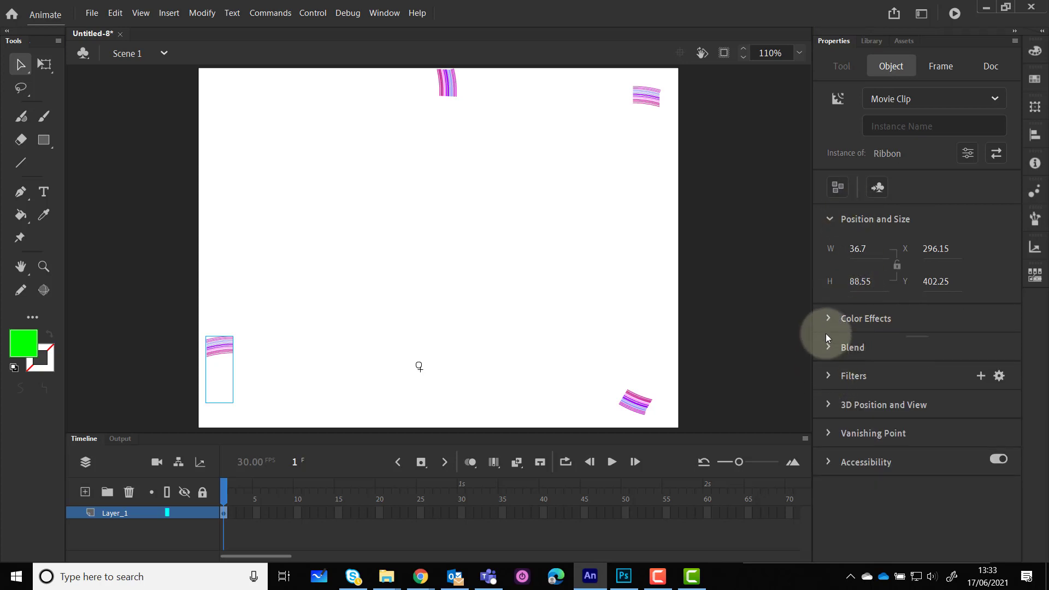
{"action": "left_click", "coordinate": [829, 319]}
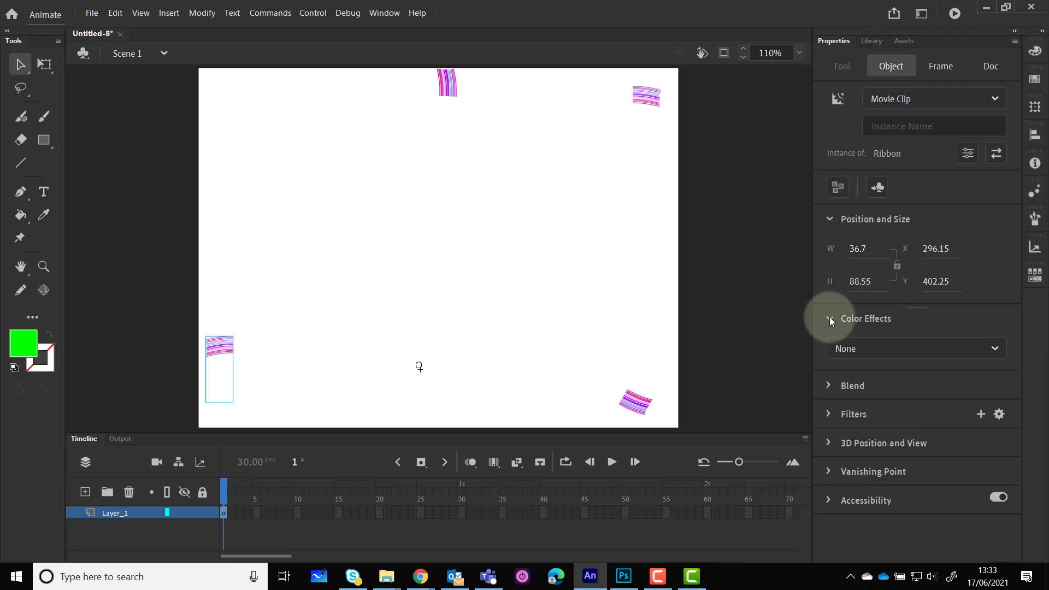
{"action": "left_click", "coordinate": [994, 350]}
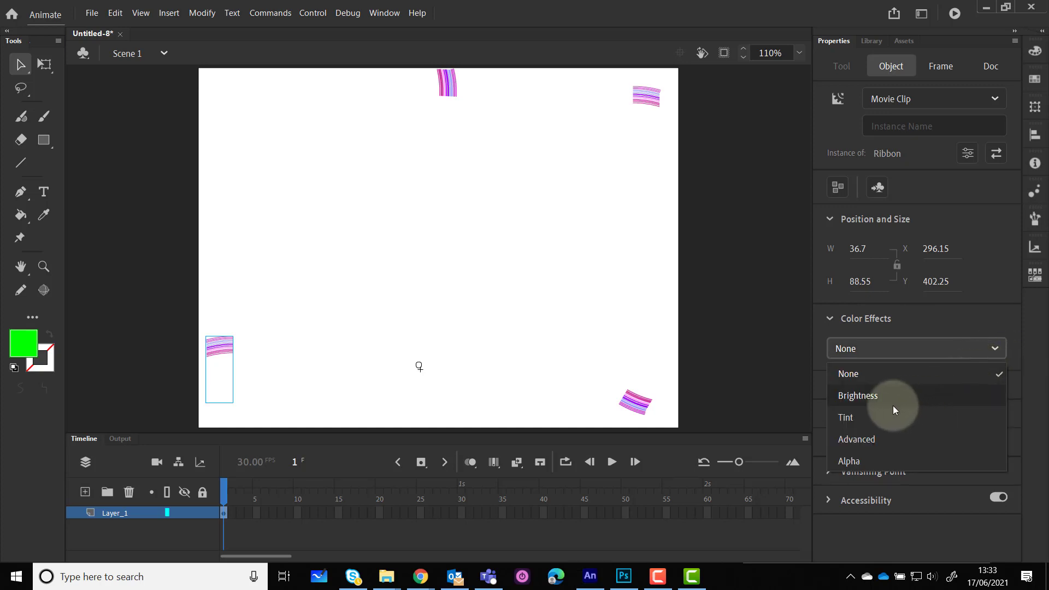
{"action": "left_click", "coordinate": [857, 417]}
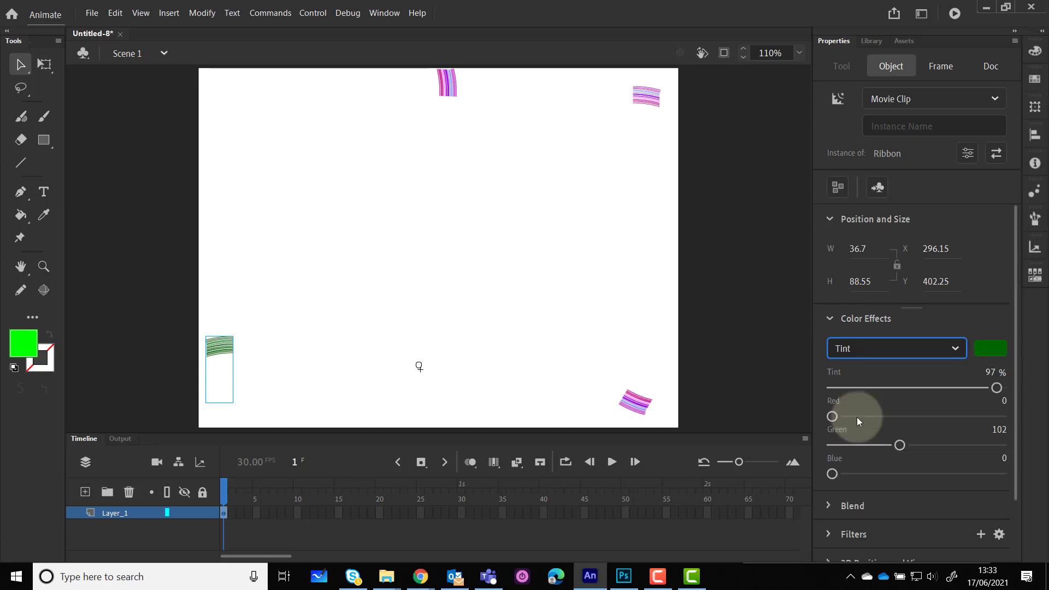
{"action": "left_click_drag", "start_coordinate": [996, 388], "coordinate": [935, 382]}
{"action": "left_click", "coordinate": [986, 348]}
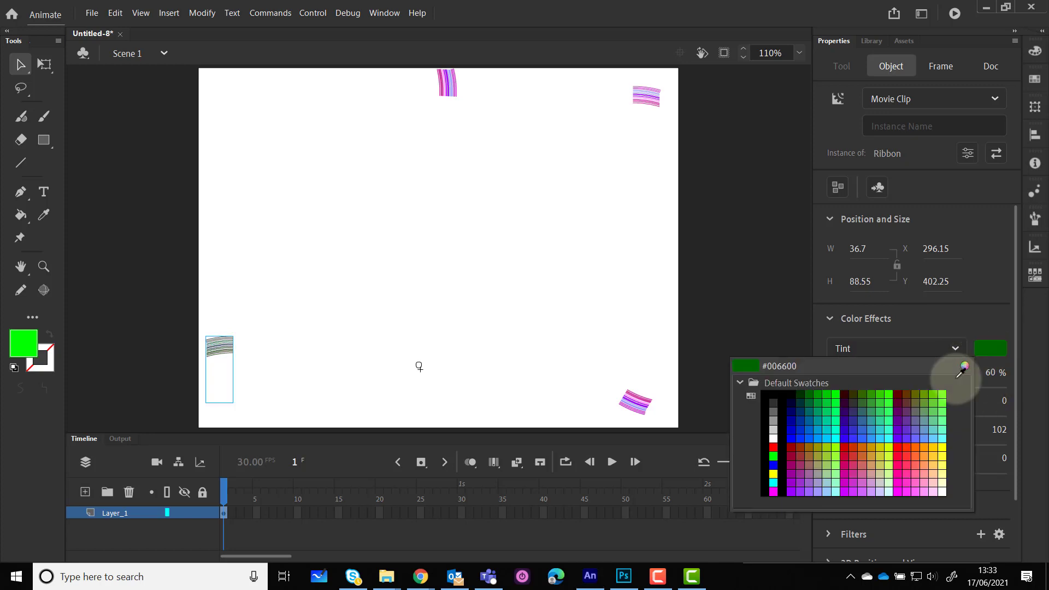
{"action": "left_click", "coordinate": [791, 447]}
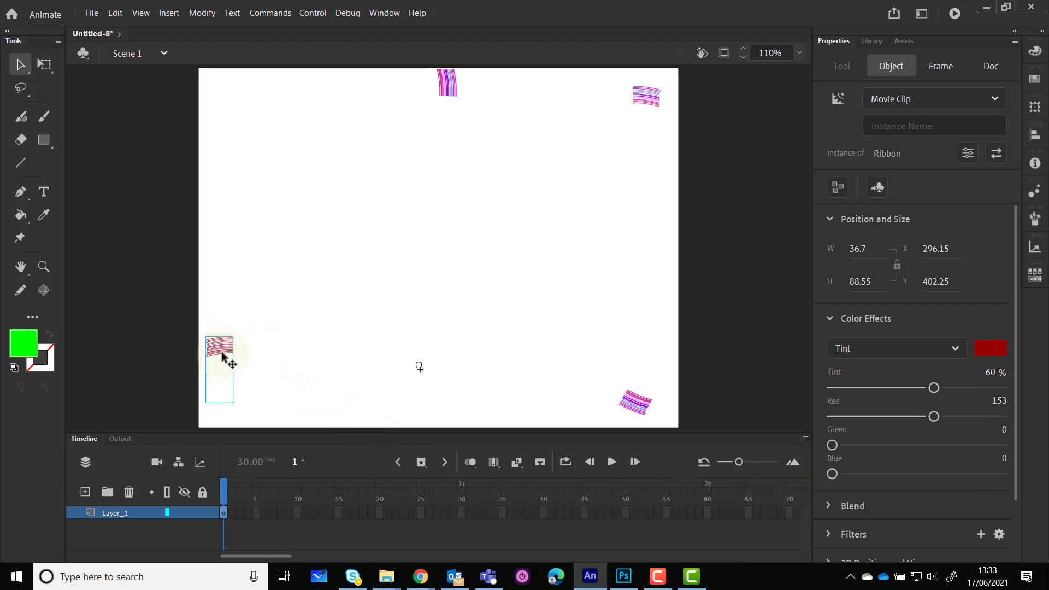
Set the lower-left ribbon's tint to 70% with red 209, and test the movie
{"action": "scroll", "coordinate": [223, 354], "scroll_direction": "up", "scroll_amount": 5}
{"action": "scroll", "coordinate": [222, 355], "scroll_direction": "up", "scroll_amount": 1}
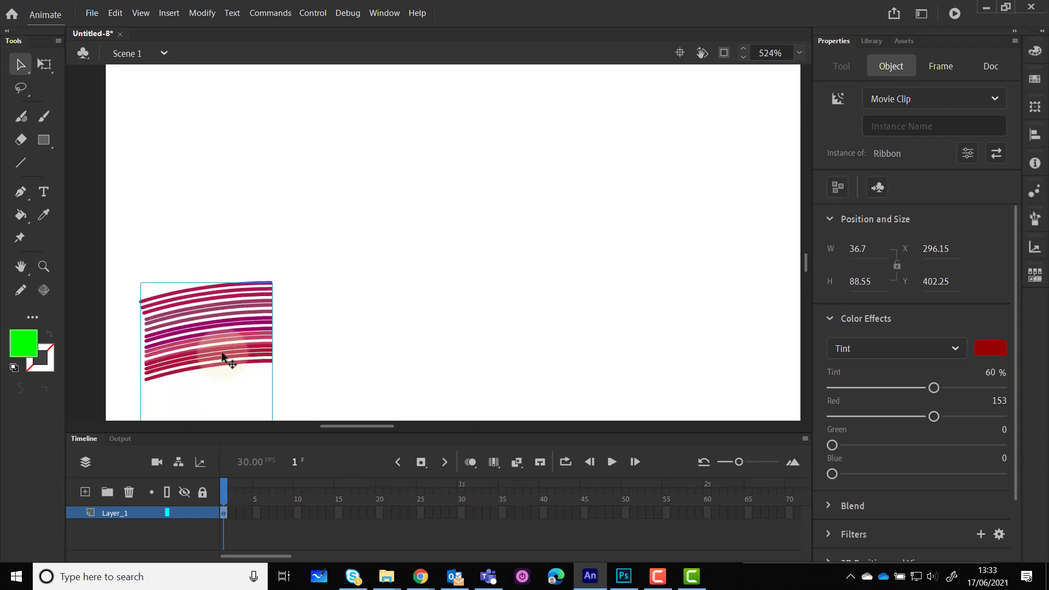
{"action": "left_click_drag", "start_coordinate": [939, 386], "coordinate": [966, 430]}
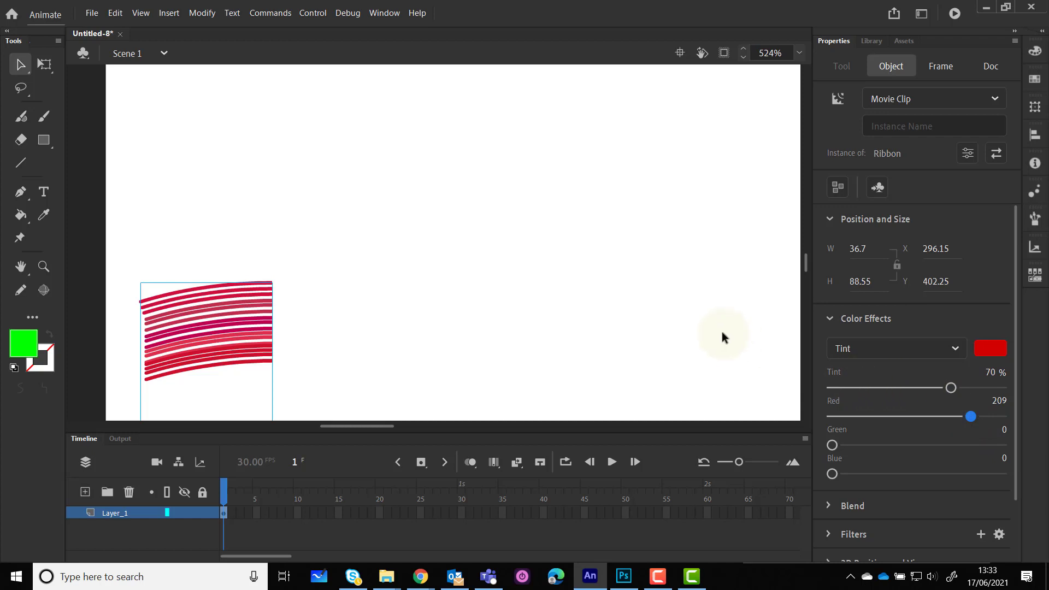
{"action": "key", "text": "ctrl+Return"}
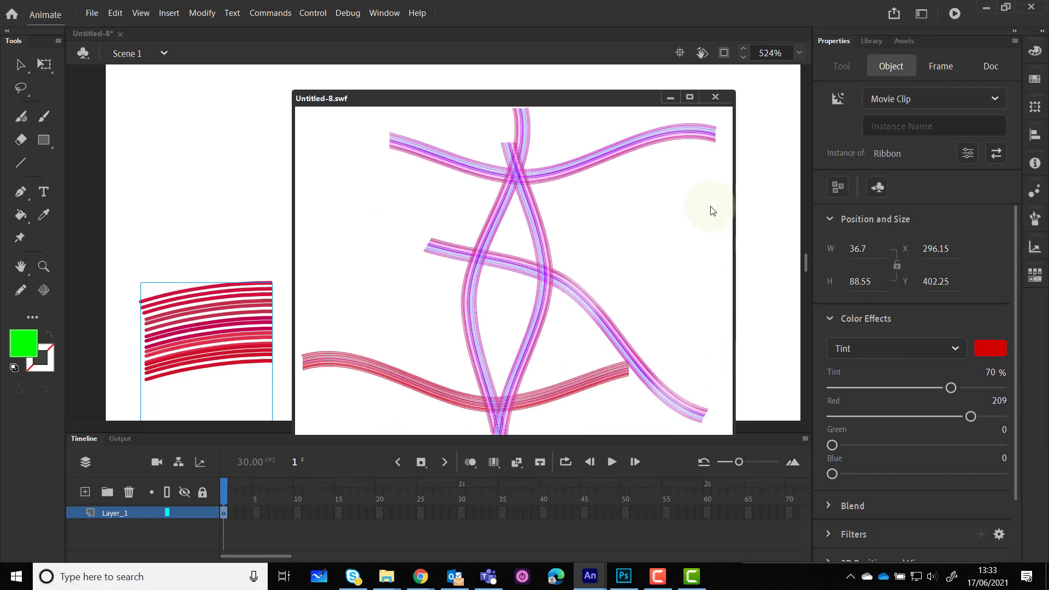
{"action": "left_click", "coordinate": [717, 99]}
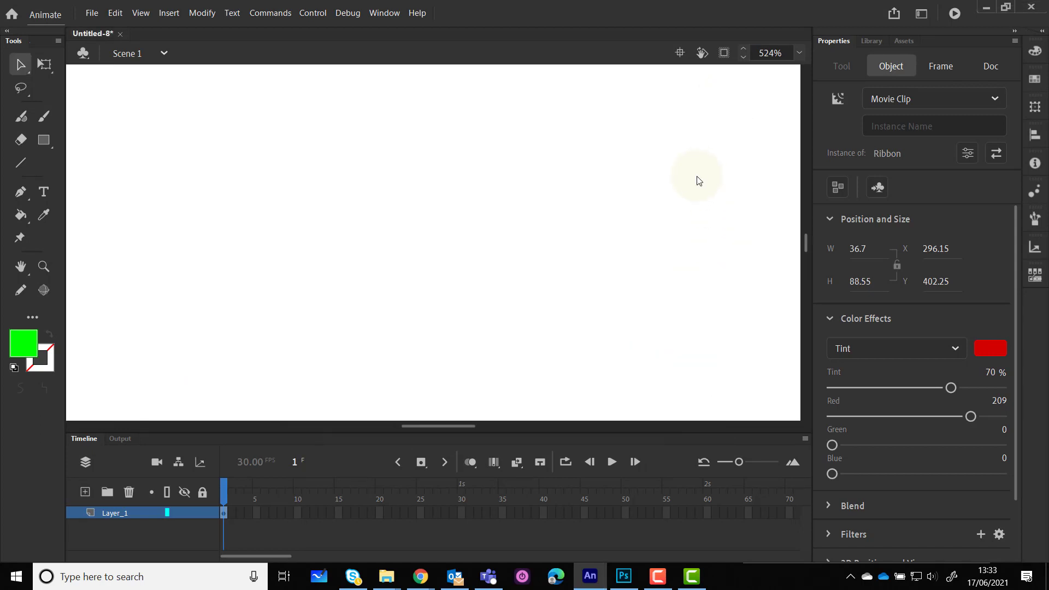
Apply a 70% Tint with red 51, green 102 and blue 0 to the upper-right ribbon, and test the movie
{"action": "left_click", "coordinate": [777, 53]}
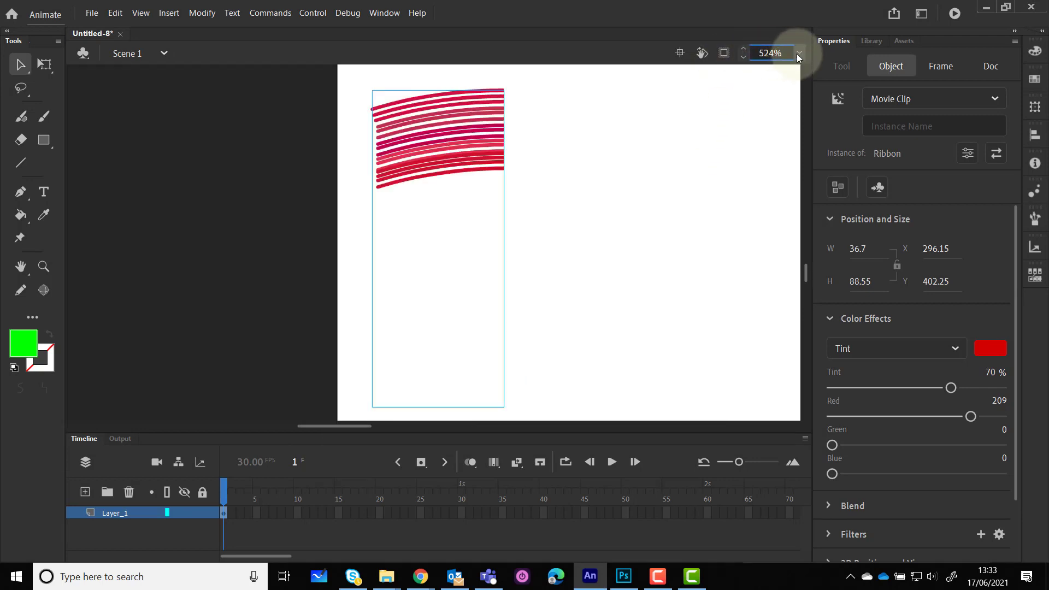
{"action": "left_click", "coordinate": [798, 54]}
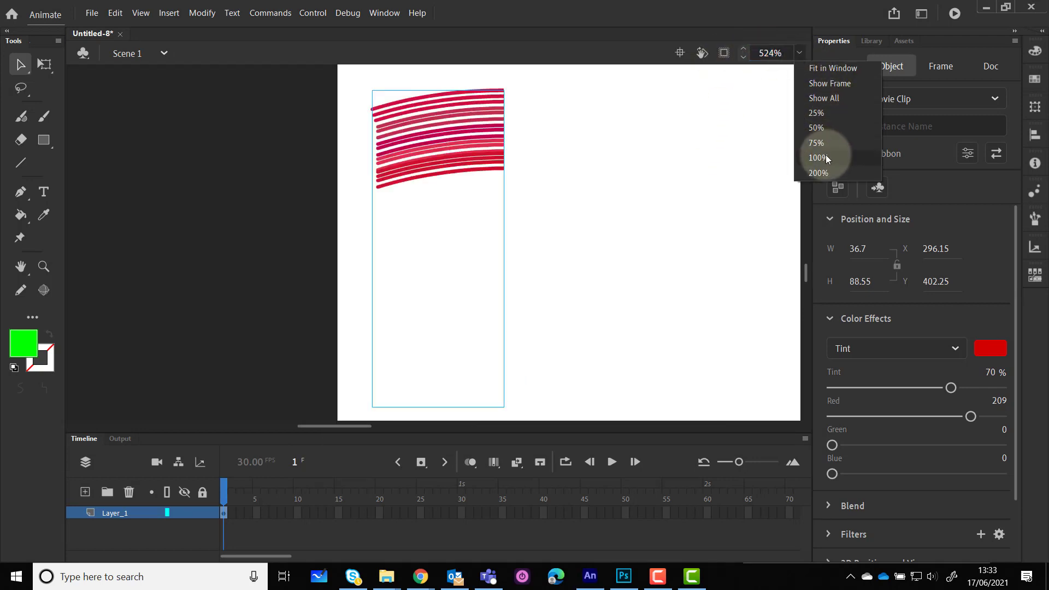
{"action": "left_click", "coordinate": [834, 68]}
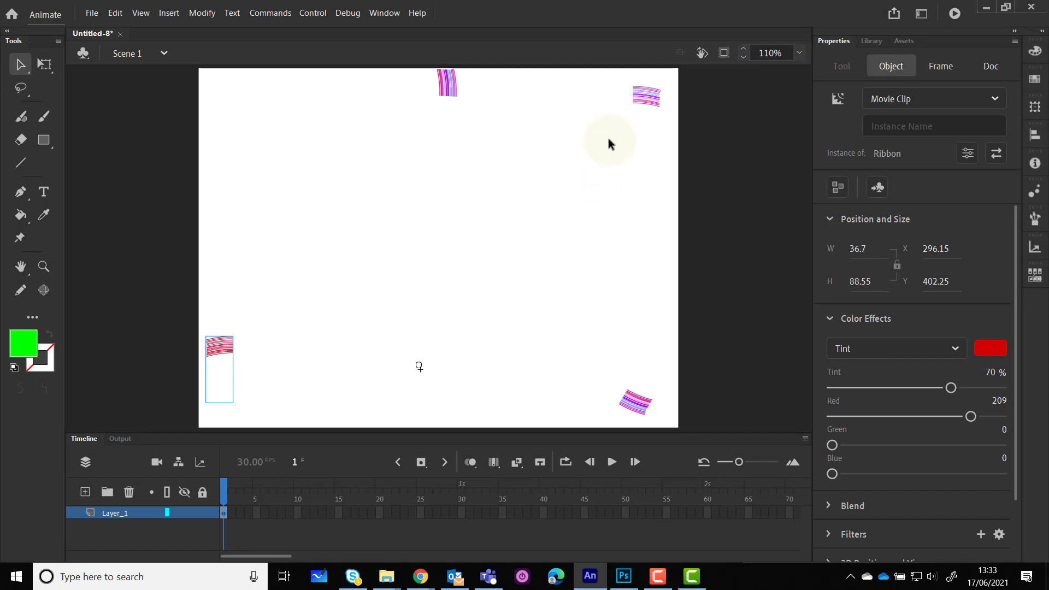
{"action": "left_click", "coordinate": [644, 99]}
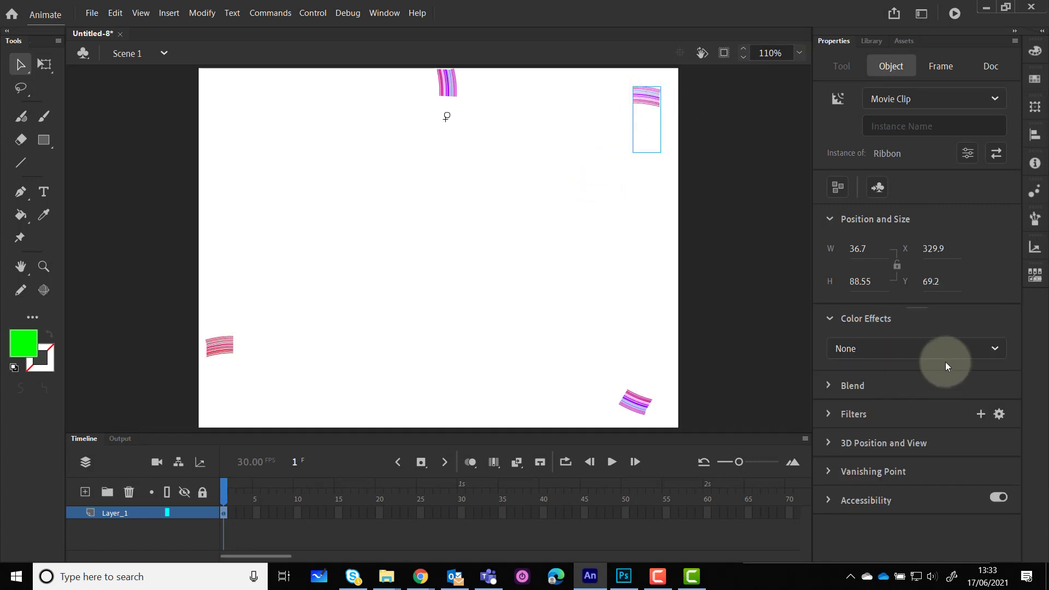
{"action": "left_click", "coordinate": [995, 350]}
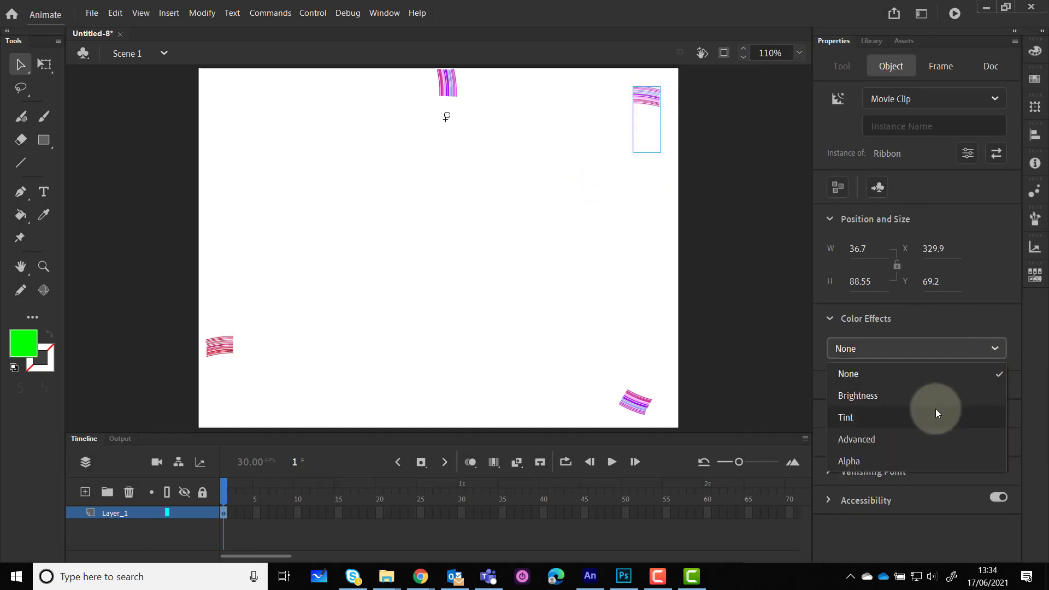
{"action": "left_click", "coordinate": [870, 417]}
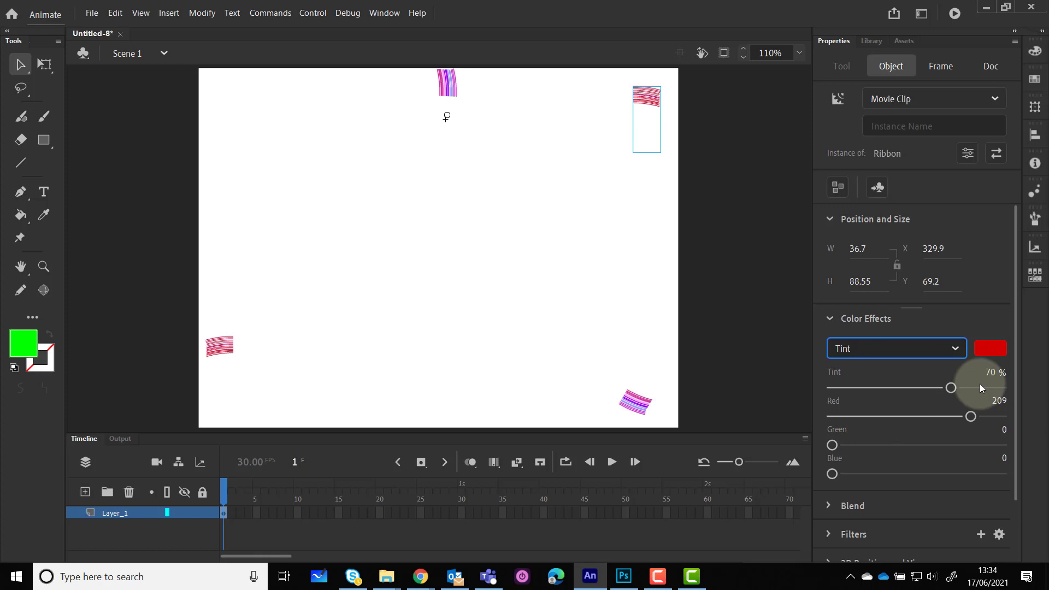
{"action": "left_click", "coordinate": [990, 348]}
{"action": "left_click", "coordinate": [870, 391]}
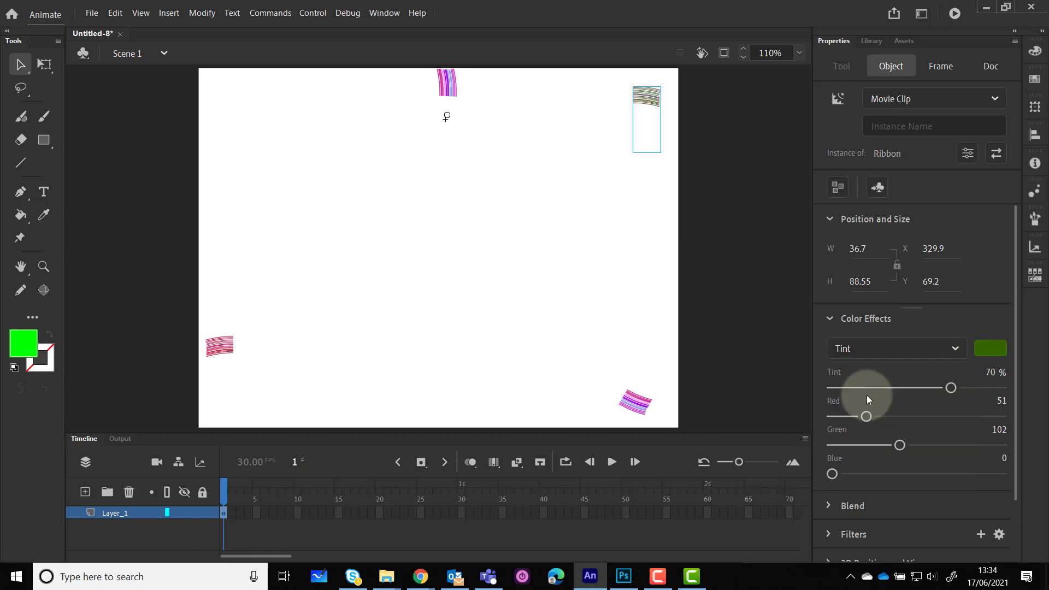
{"action": "key", "text": "ctrl+Return"}
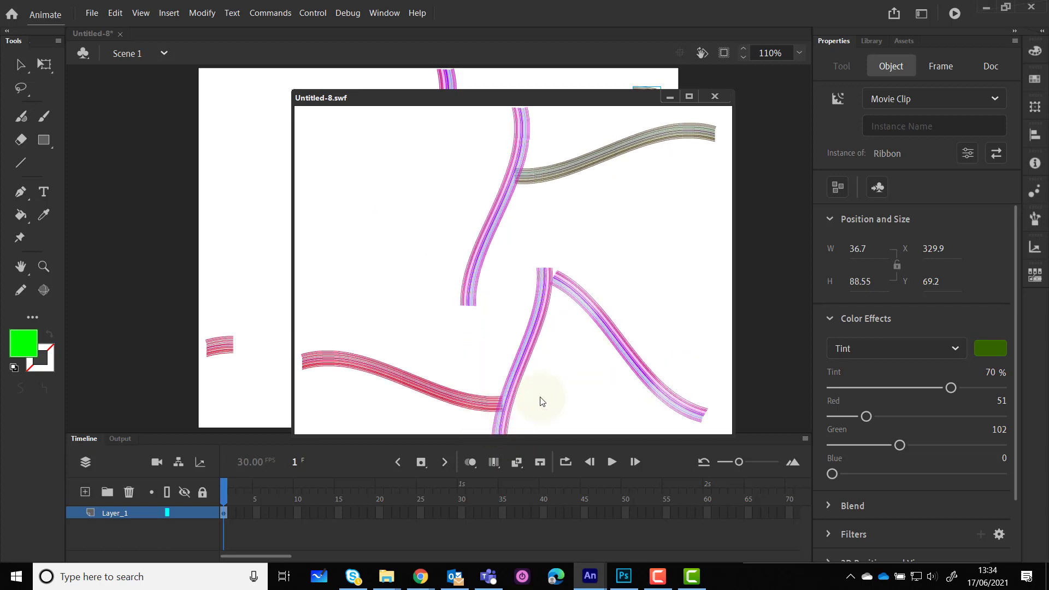
{"action": "left_click", "coordinate": [714, 97]}
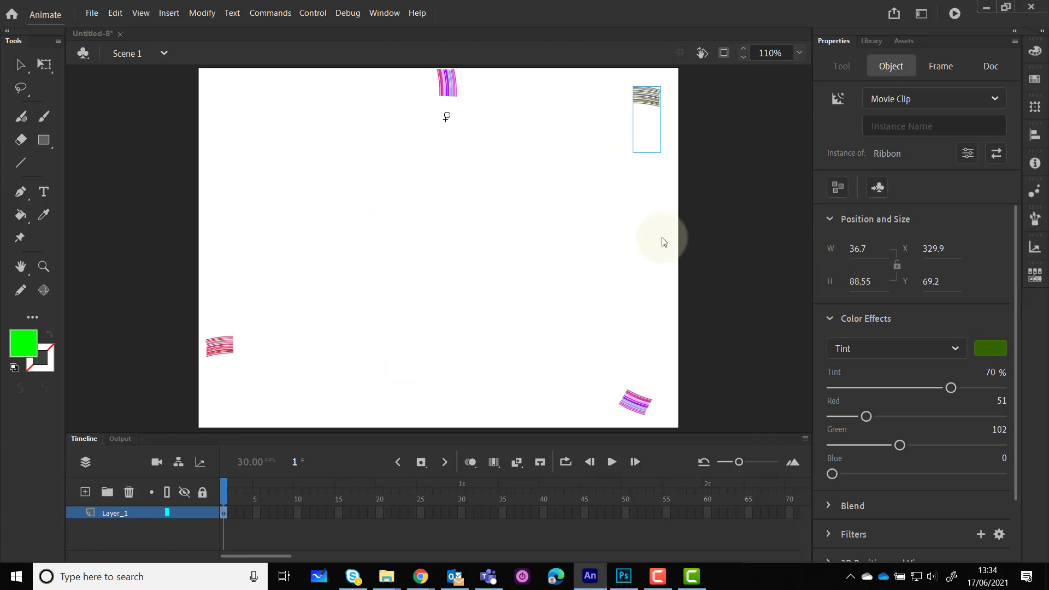
Remove the tint from the upper-right and lower-left ribbons by setting their color effects to None
{"action": "left_click", "coordinate": [646, 100]}
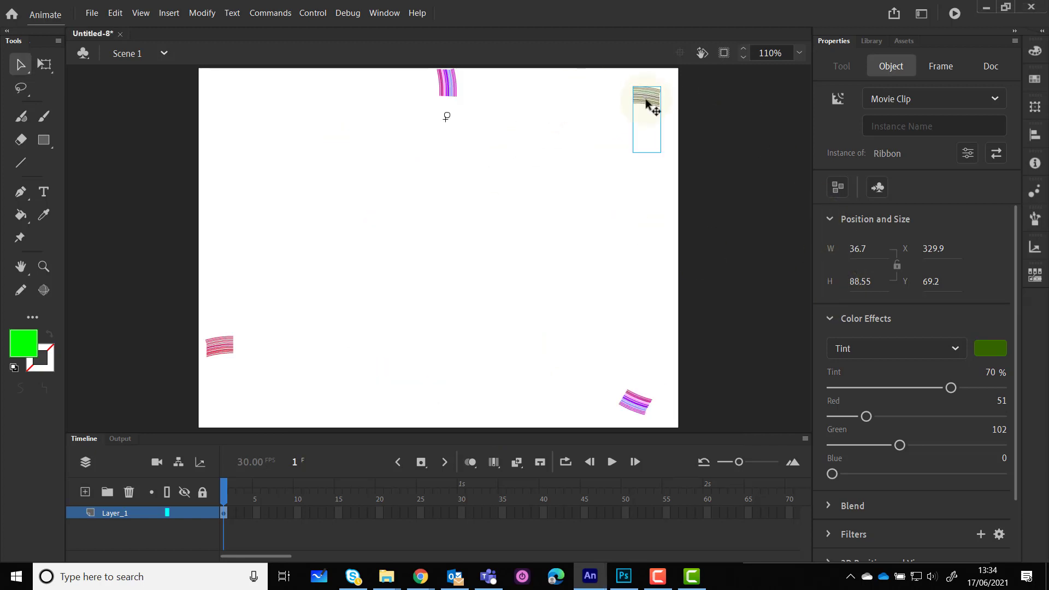
{"action": "left_click", "coordinate": [956, 348]}
{"action": "left_click", "coordinate": [867, 373]}
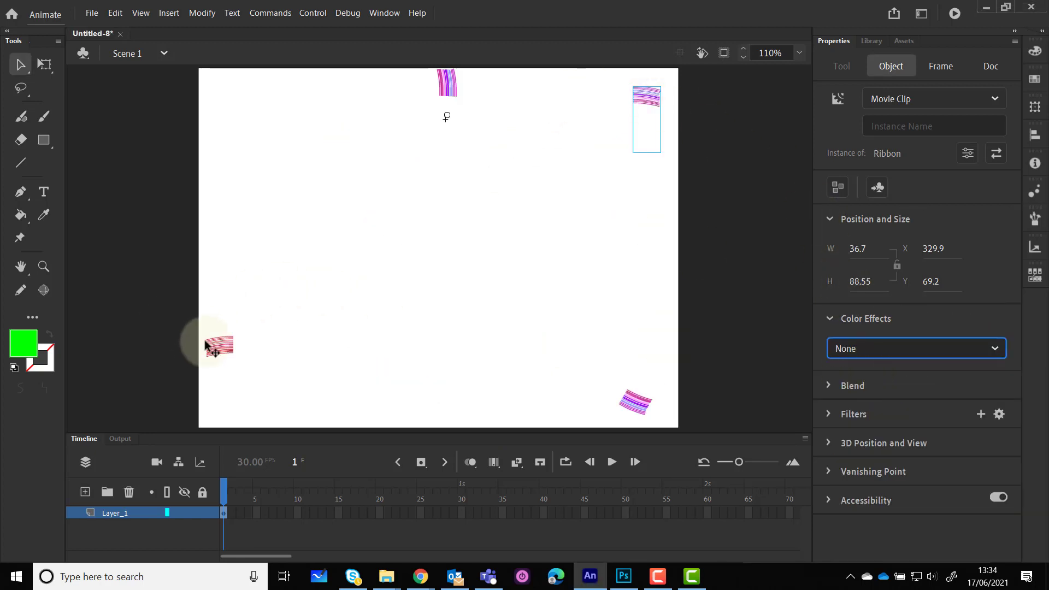
{"action": "left_click", "coordinate": [230, 348]}
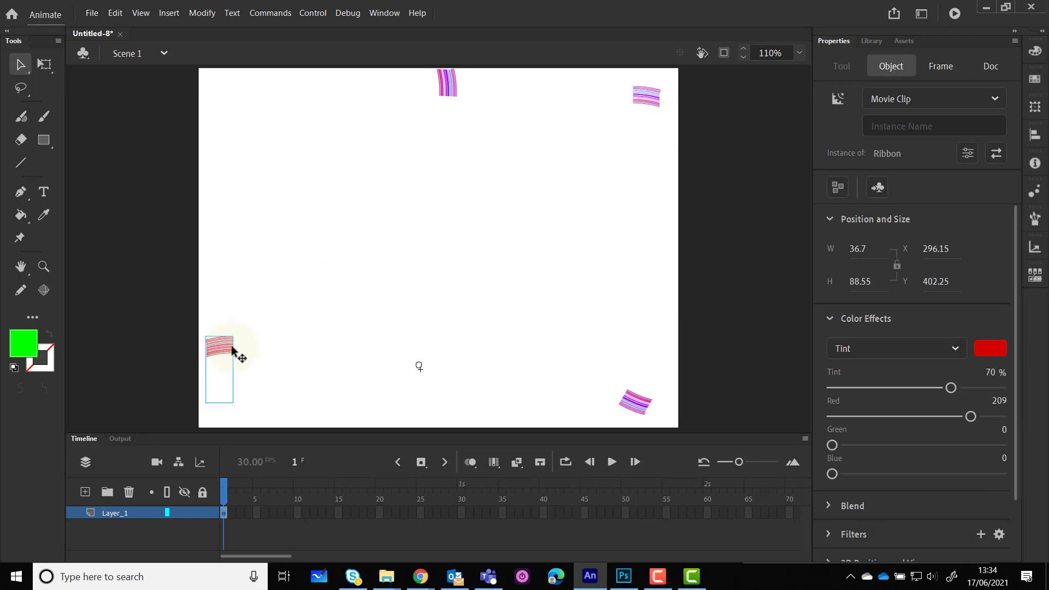
{"action": "left_click", "coordinate": [957, 349]}
{"action": "left_click", "coordinate": [882, 372]}
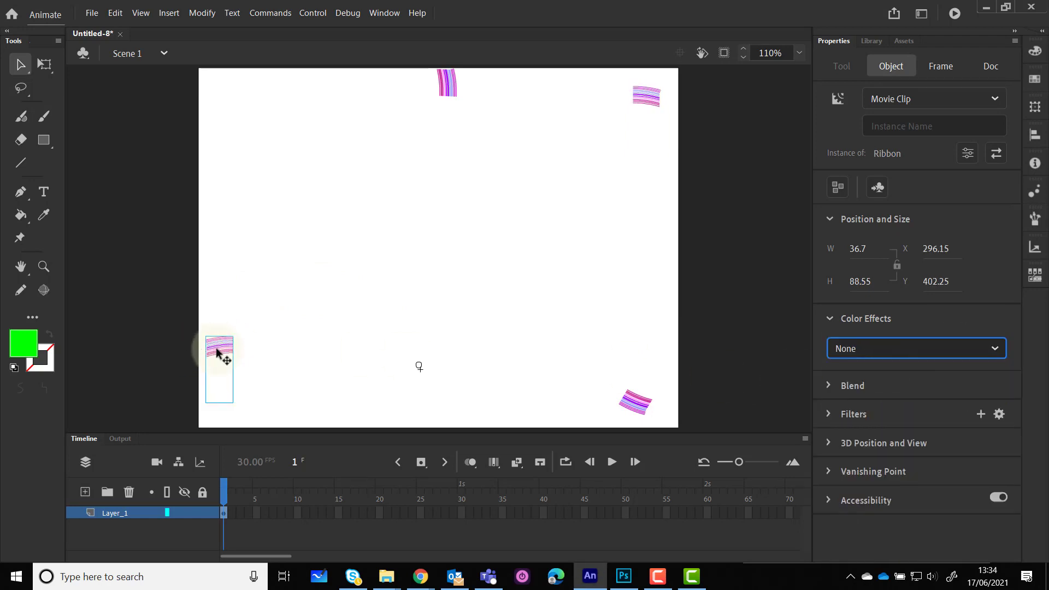
Add an Adjust Color filter to the lower-left ribbon
{"action": "left_click", "coordinate": [829, 414]}
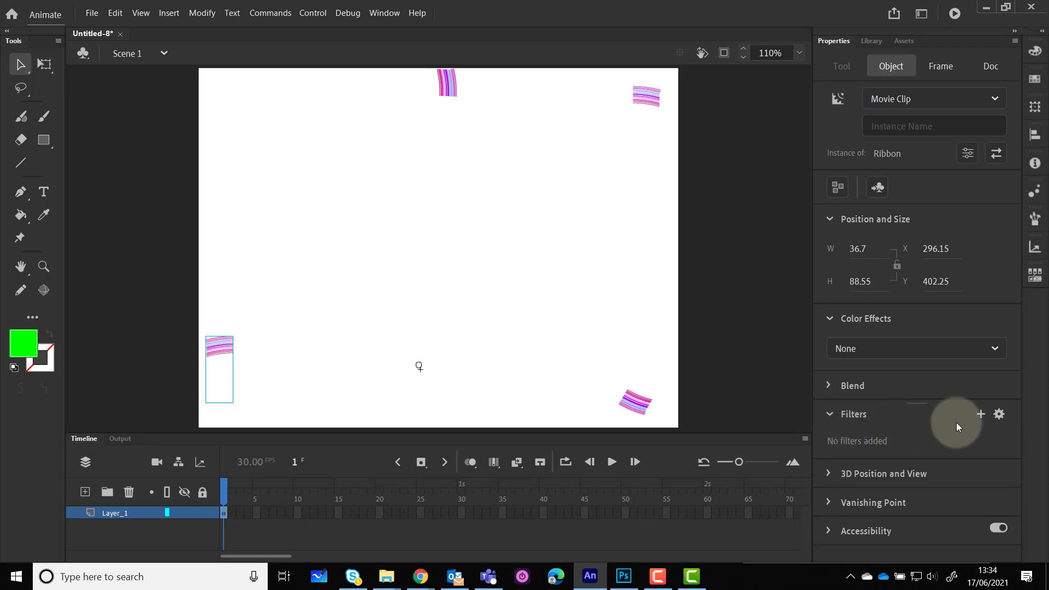
{"action": "left_click", "coordinate": [979, 414]}
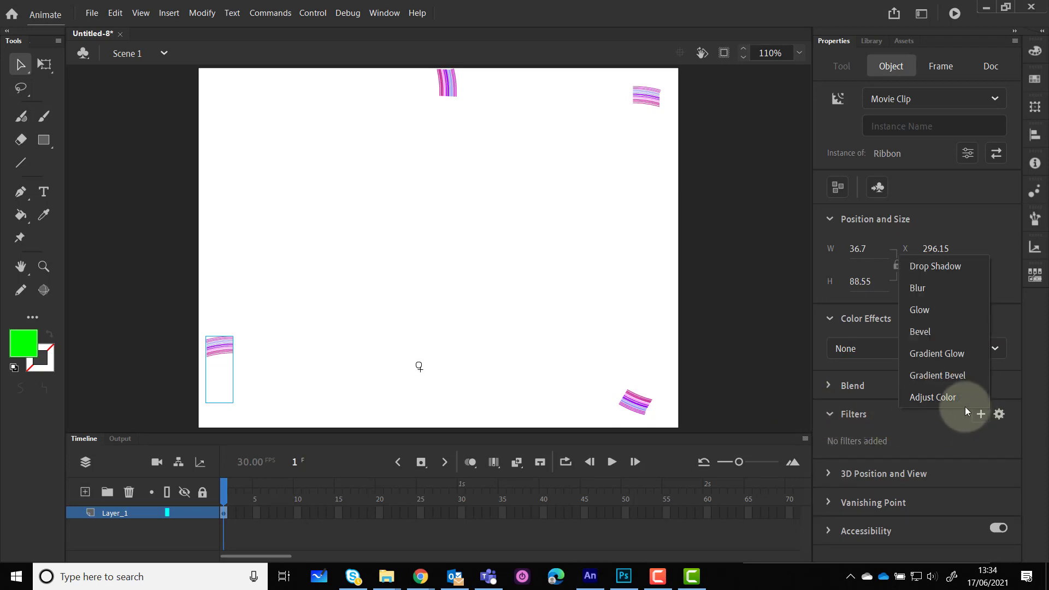
{"action": "left_click", "coordinate": [958, 400]}
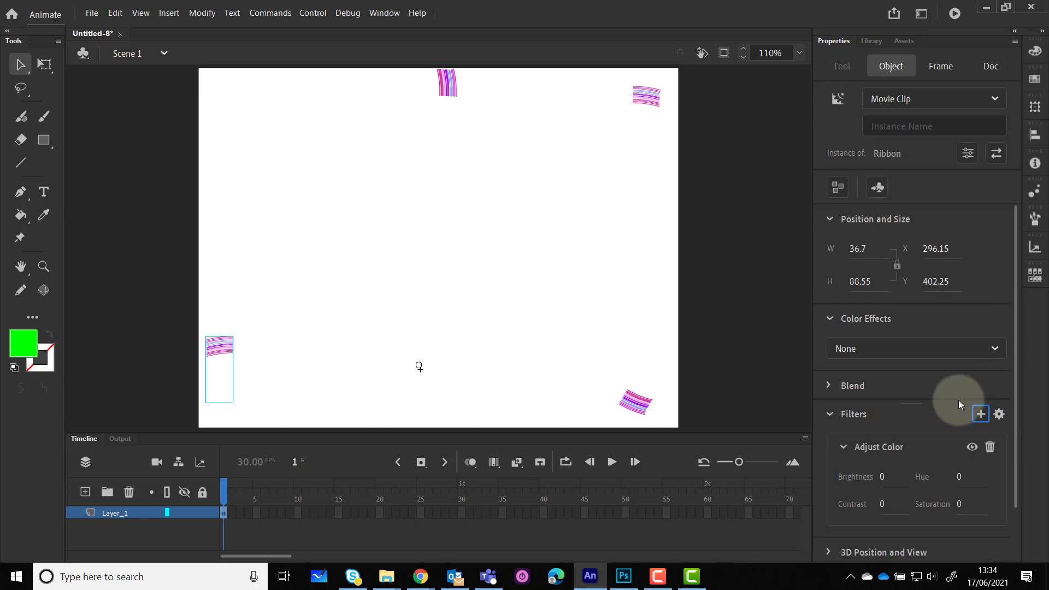
{"action": "scroll", "coordinate": [958, 443], "scroll_direction": "down", "scroll_amount": 2}
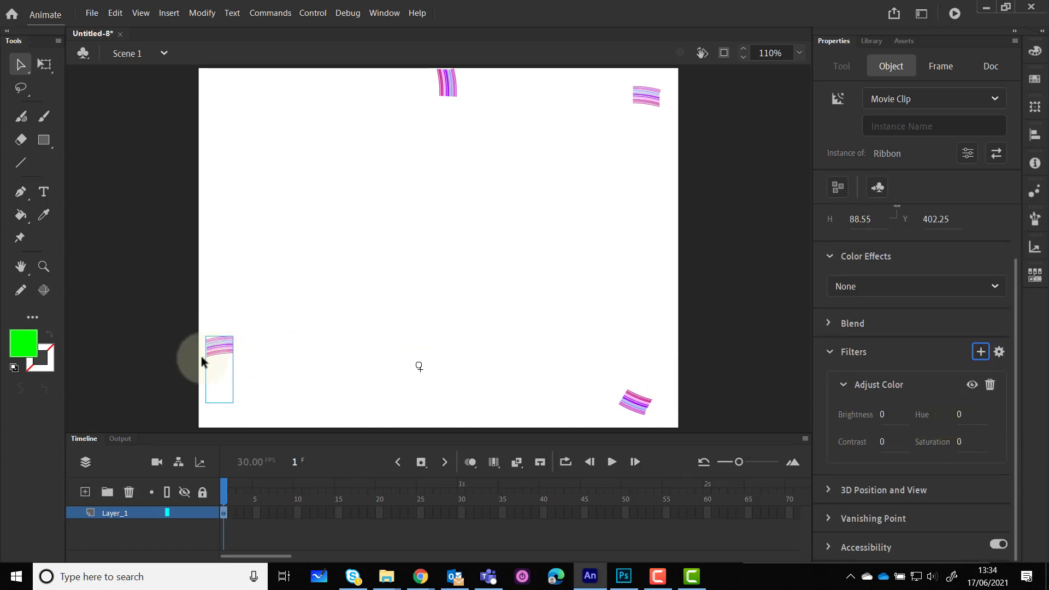
Set the hue of the lower-left ribbon's Adjust Color filter to 166
{"action": "scroll", "coordinate": [198, 362], "scroll_direction": "up", "scroll_amount": 5}
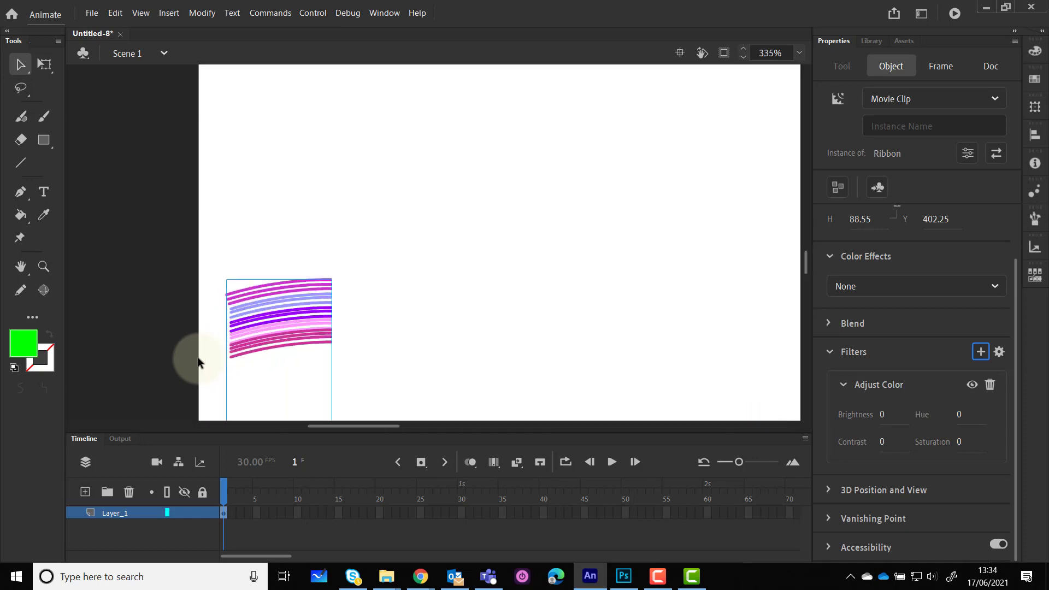
{"action": "scroll", "coordinate": [198, 363], "scroll_direction": "up", "scroll_amount": 2}
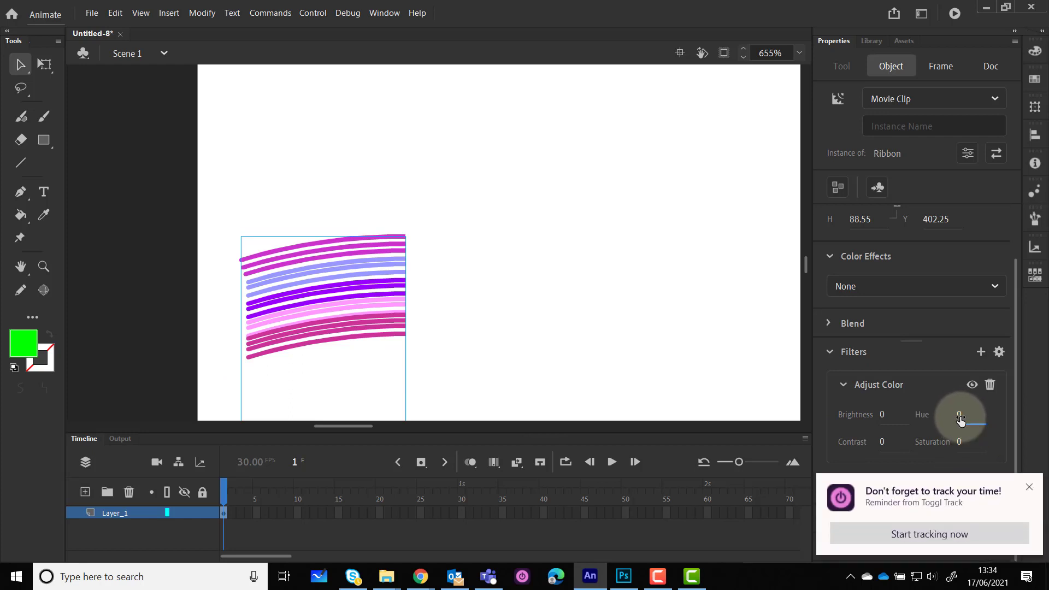
{"action": "left_click_drag", "start_coordinate": [960, 418], "coordinate": [966, 416]}
{"action": "left_click", "coordinate": [1033, 491]}
{"action": "left_click", "coordinate": [972, 428]}
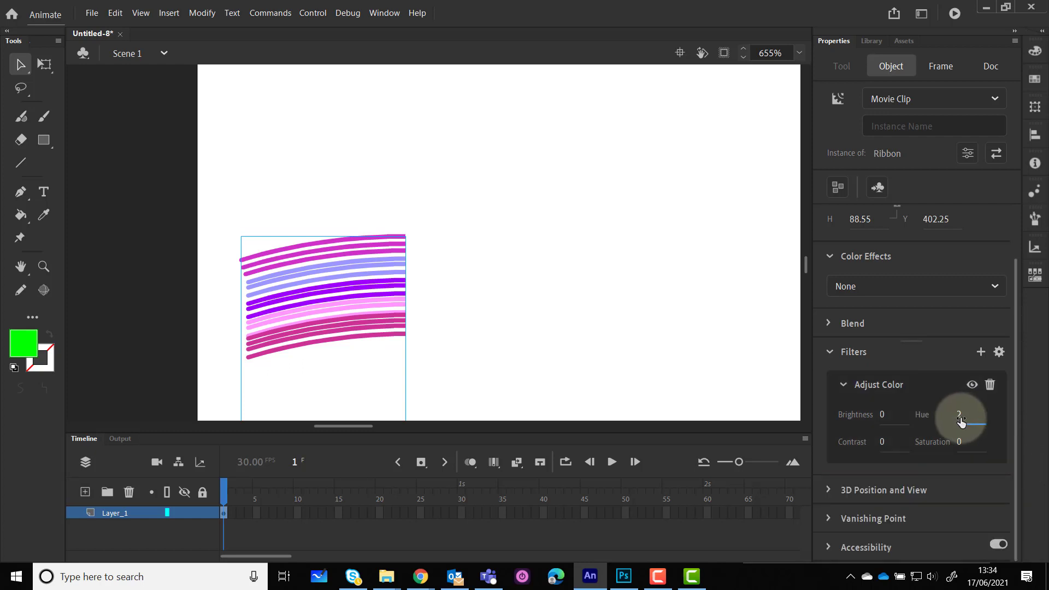
{"action": "left_click_drag", "start_coordinate": [963, 418], "coordinate": [1045, 419]}
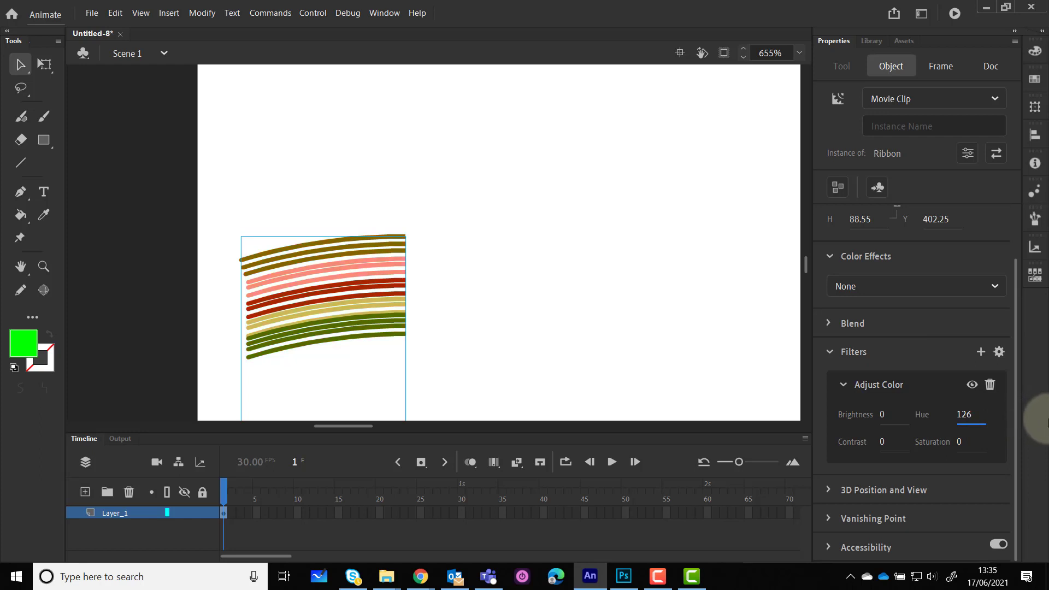
{"action": "left_click_drag", "start_coordinate": [1048, 418], "coordinate": [997, 417]}
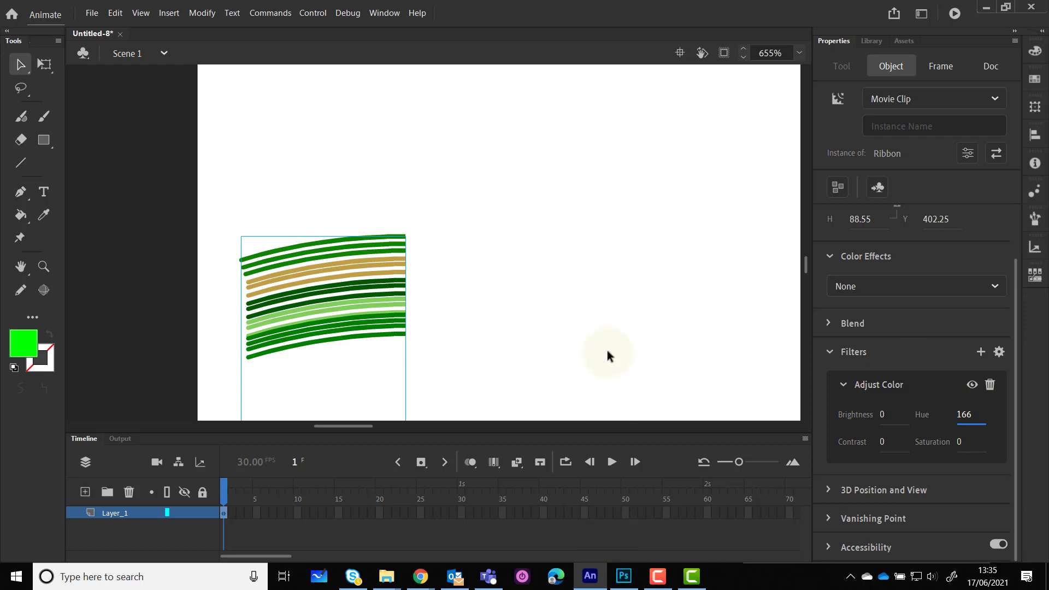
Add an Adjust Color filter to the upper-right ribbon and set its hue to -93
{"action": "left_click_drag", "start_coordinate": [625, 251], "coordinate": [451, 435]}
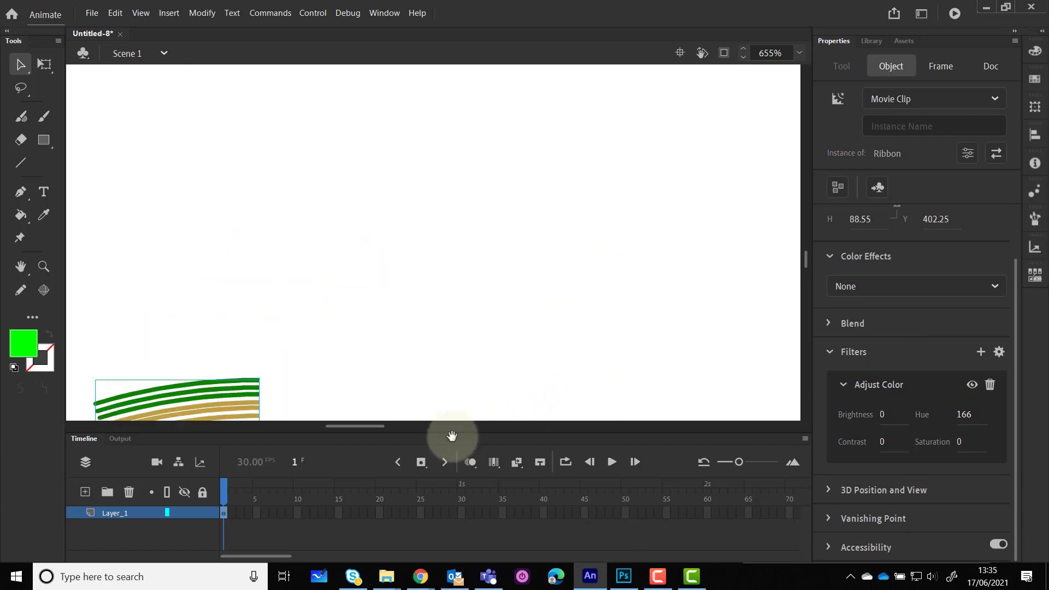
{"action": "left_click_drag", "start_coordinate": [608, 201], "coordinate": [415, 298]}
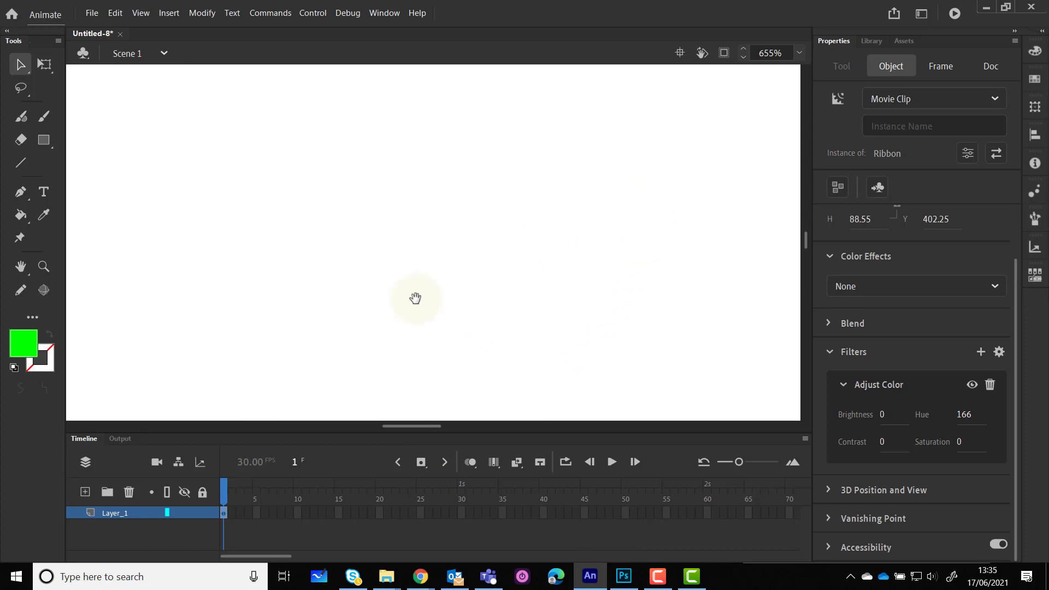
{"action": "left_click_drag", "start_coordinate": [707, 171], "coordinate": [548, 249]}
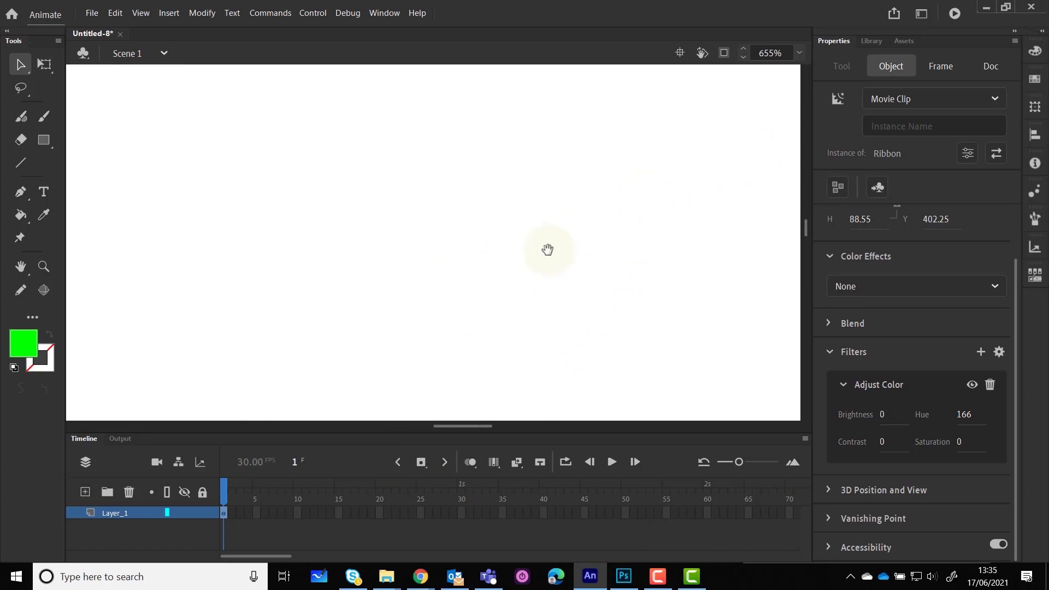
{"action": "left_click", "coordinate": [799, 53]}
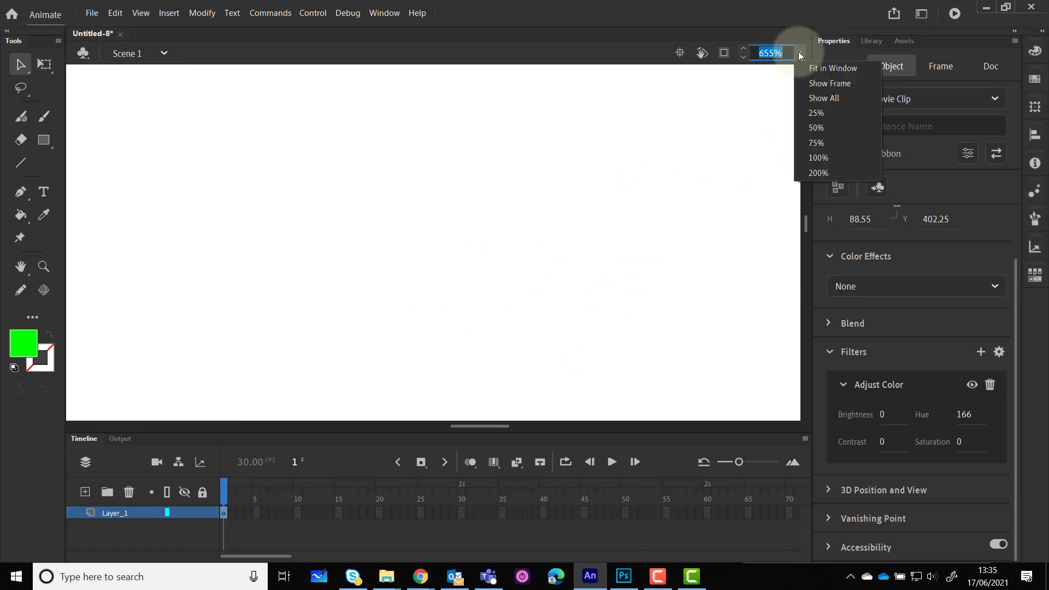
{"action": "left_click", "coordinate": [817, 157]}
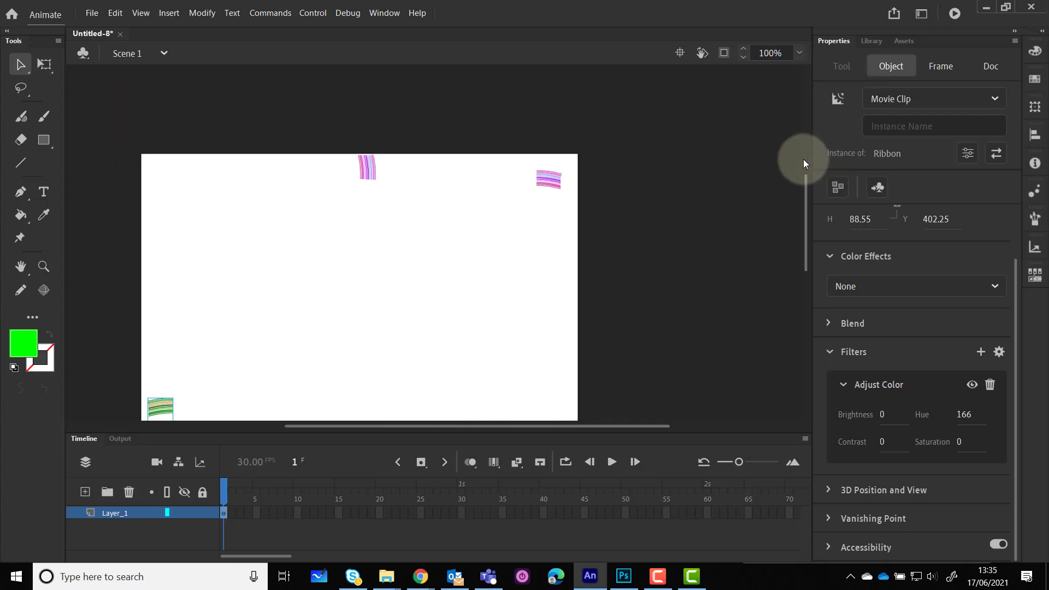
{"action": "left_click", "coordinate": [553, 179]}
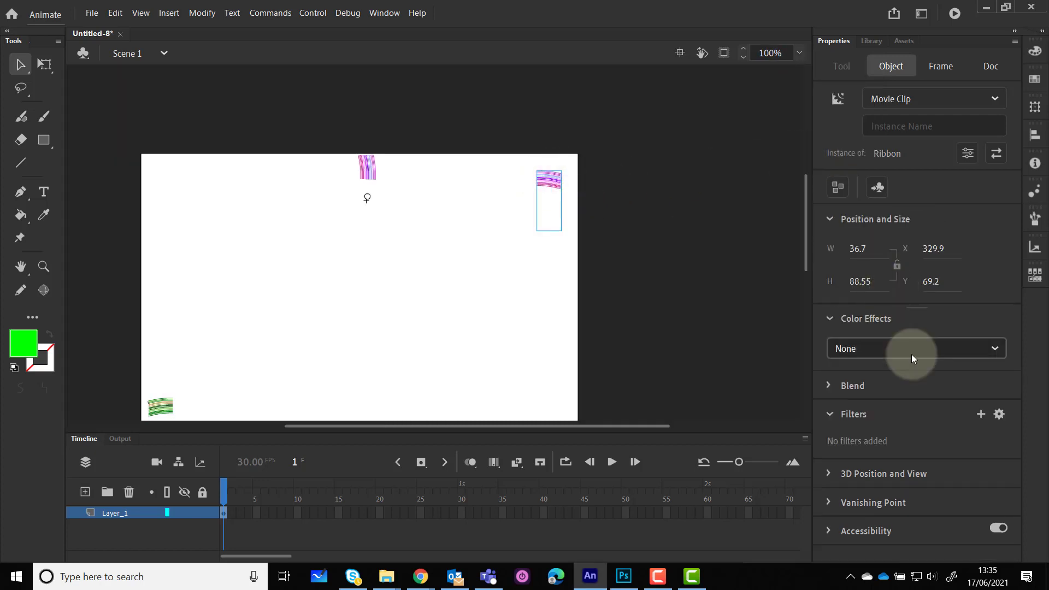
{"action": "left_click", "coordinate": [980, 414]}
{"action": "left_click", "coordinate": [940, 397]}
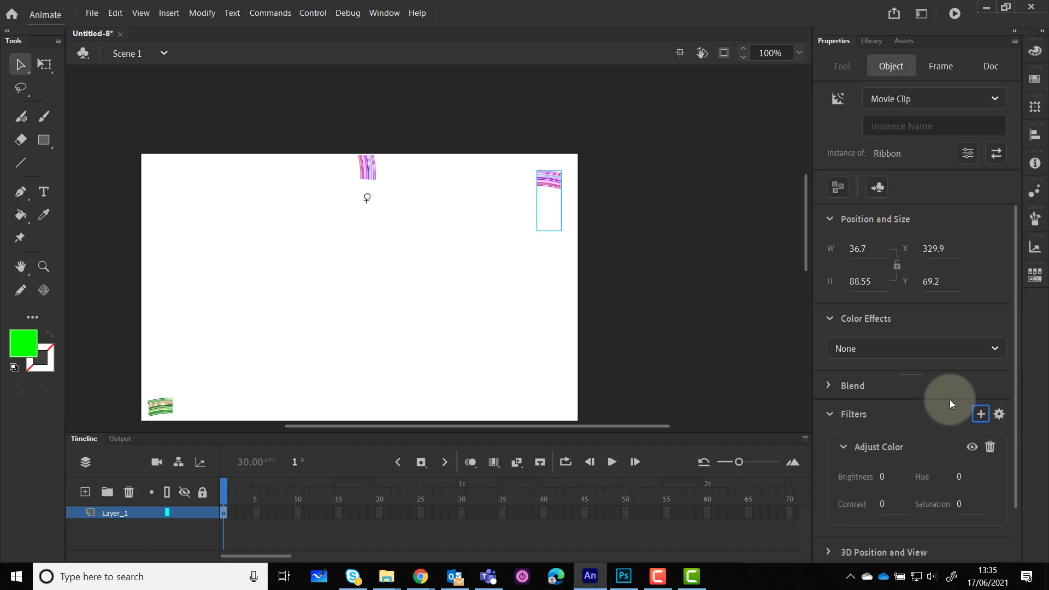
{"action": "left_click_drag", "start_coordinate": [960, 480], "coordinate": [904, 487]}
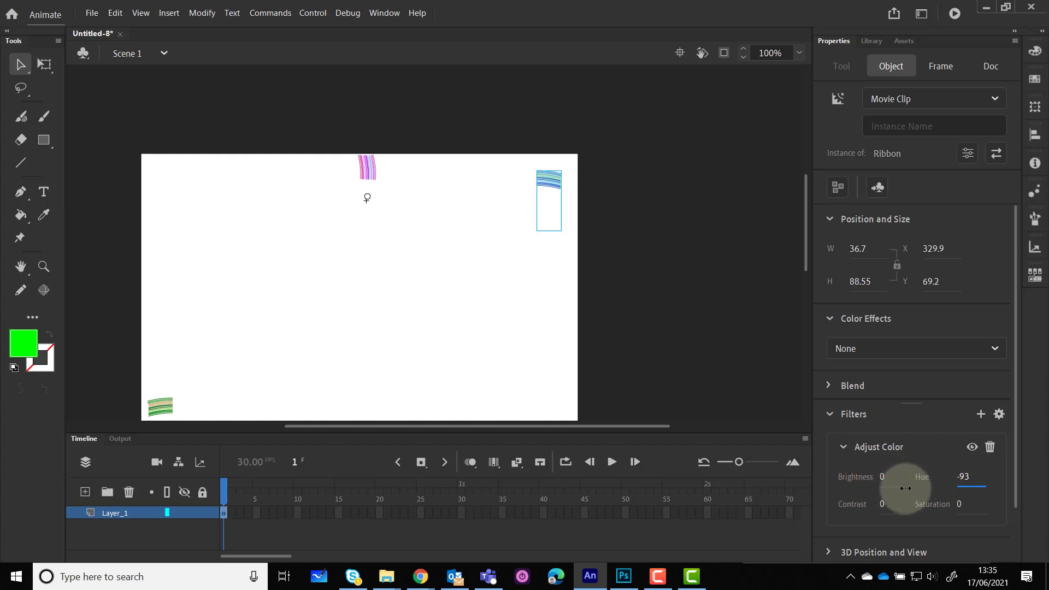
Add a Blur filter to the ribbon at the stage's upper edge, and test the movie
{"action": "left_click", "coordinate": [373, 174]}
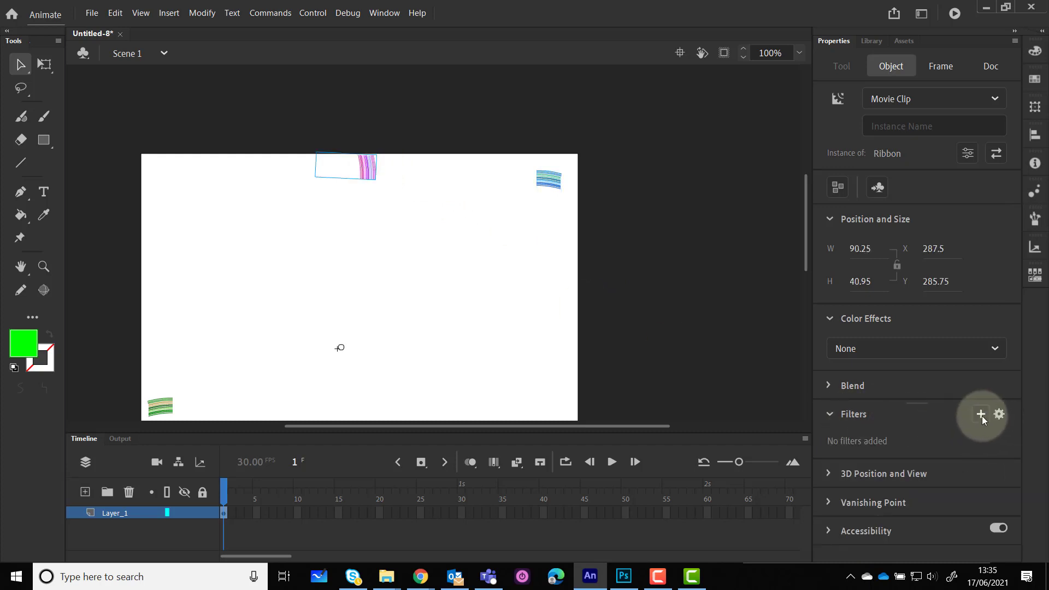
{"action": "left_click", "coordinate": [982, 415]}
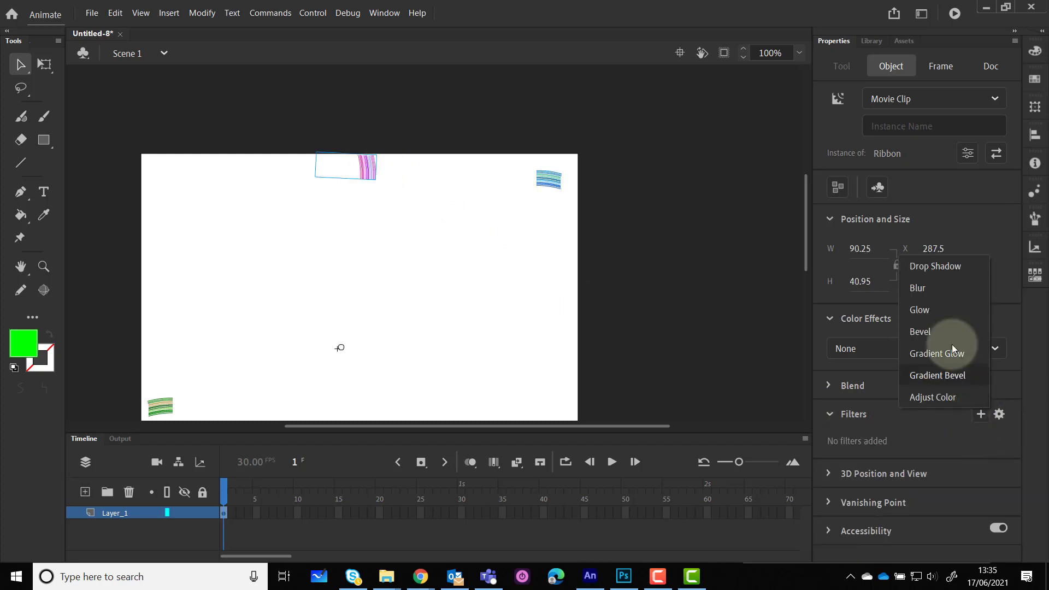
{"action": "left_click", "coordinate": [929, 290]}
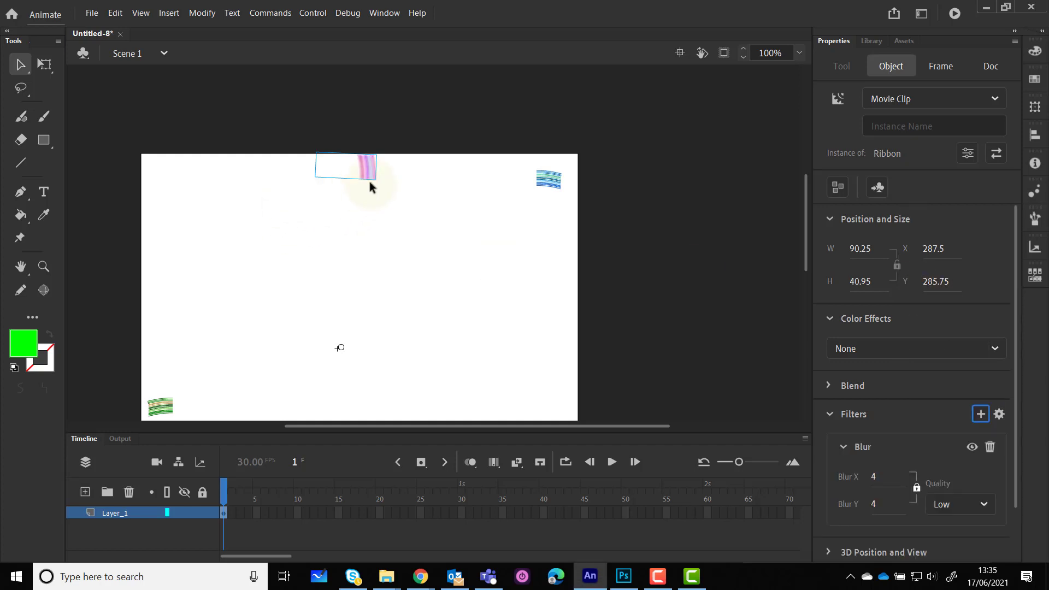
{"action": "scroll", "coordinate": [369, 182], "scroll_direction": "up", "scroll_amount": 5}
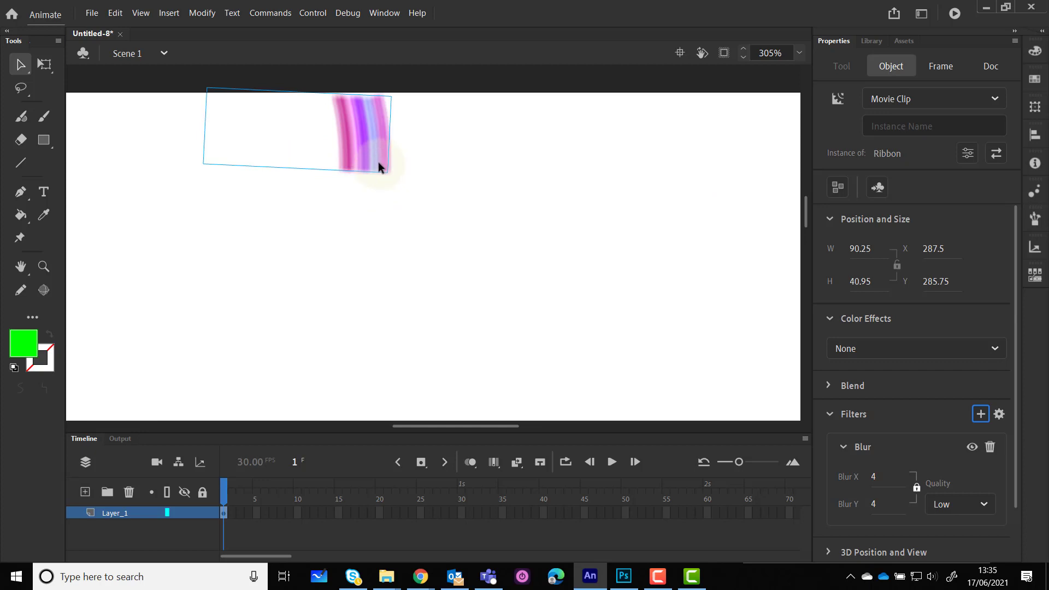
{"action": "key", "text": "ctrl+Return"}
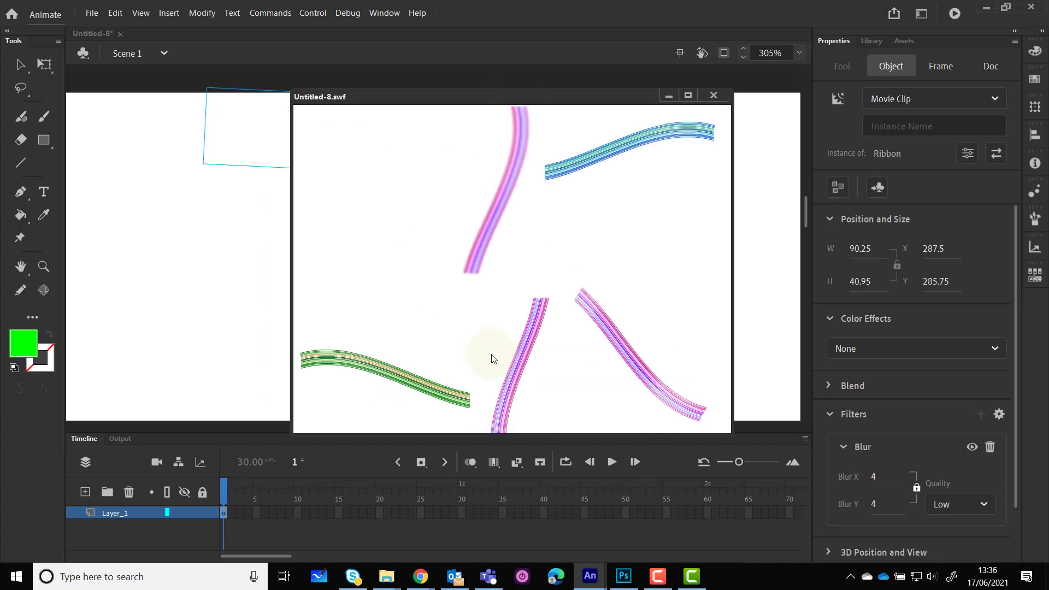
{"action": "left_click", "coordinate": [714, 95]}
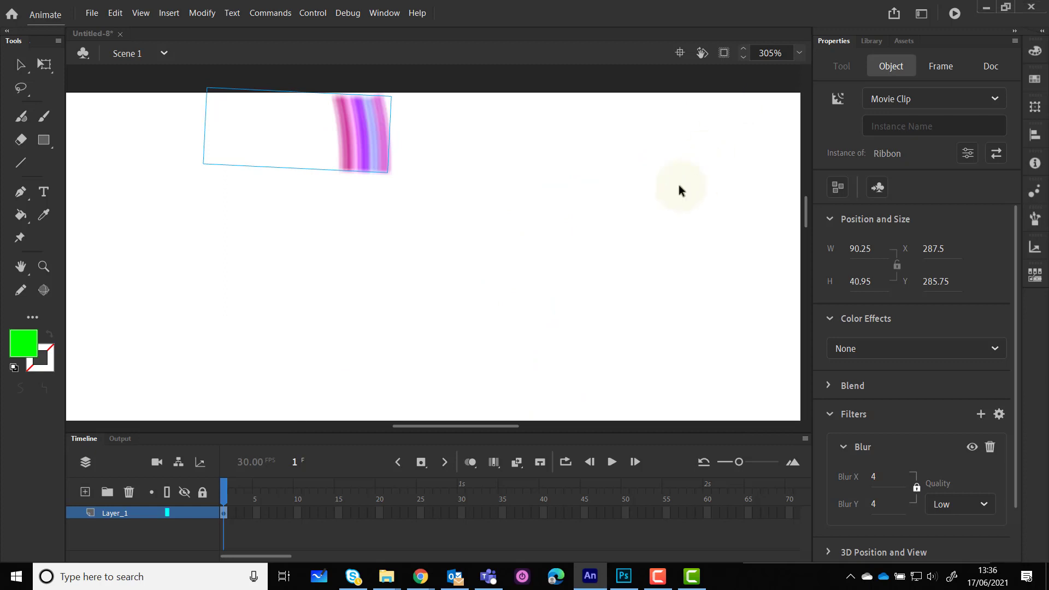
Add a Drop Shadow filter to the lower-right ribbon, and test the movie
{"action": "left_click", "coordinate": [799, 53]}
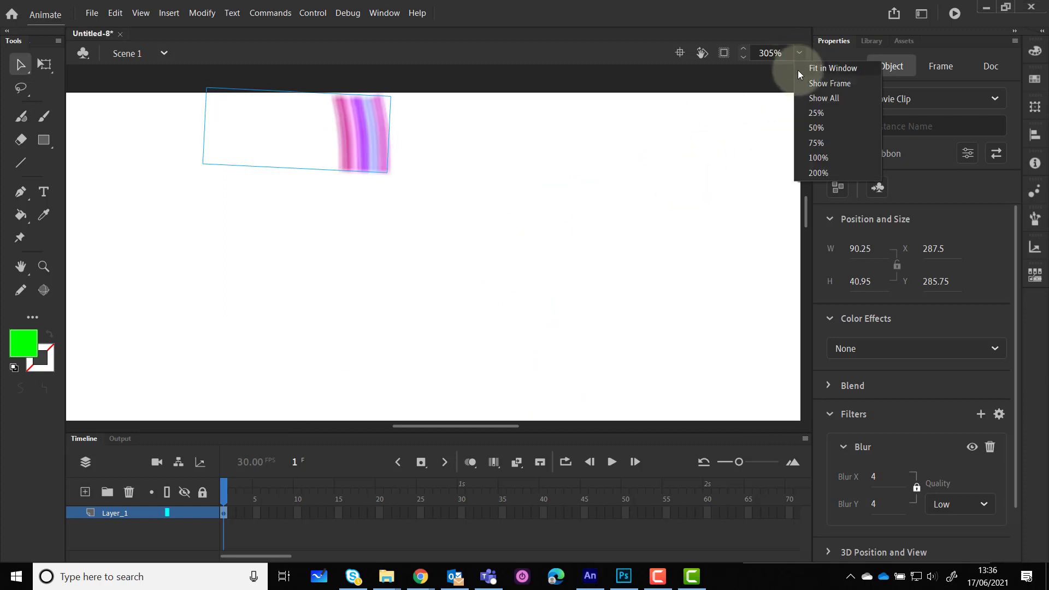
{"action": "left_click", "coordinate": [814, 73]}
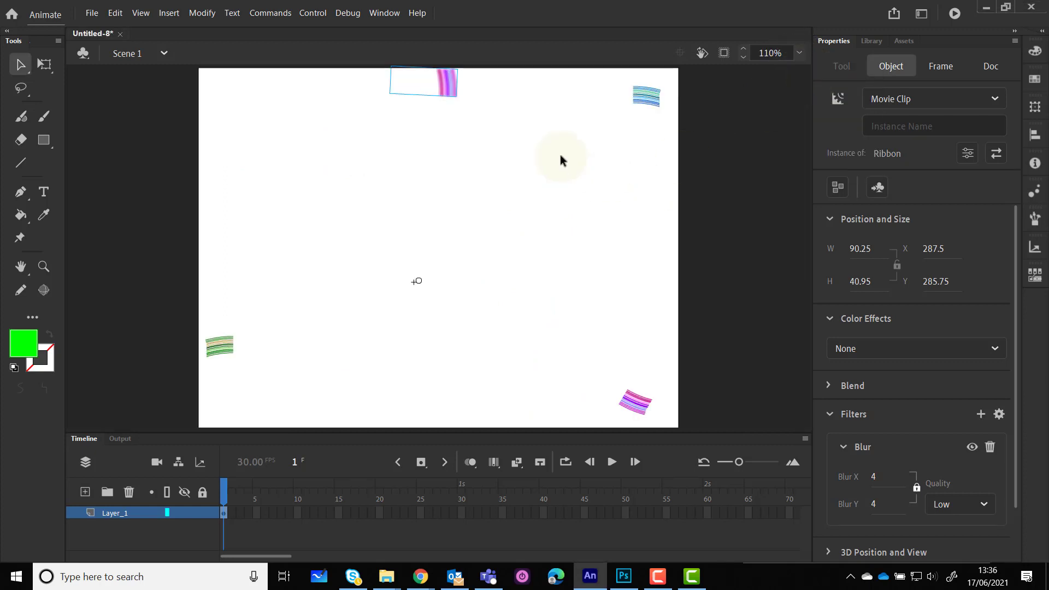
{"action": "left_click", "coordinate": [640, 405]}
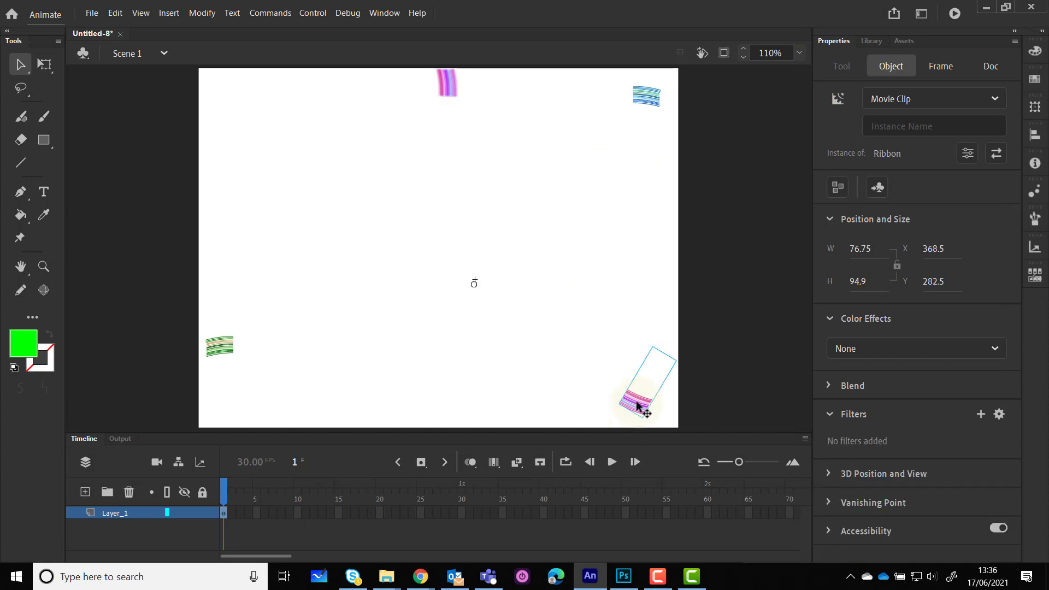
{"action": "left_click", "coordinate": [981, 414]}
{"action": "left_click", "coordinate": [960, 268]}
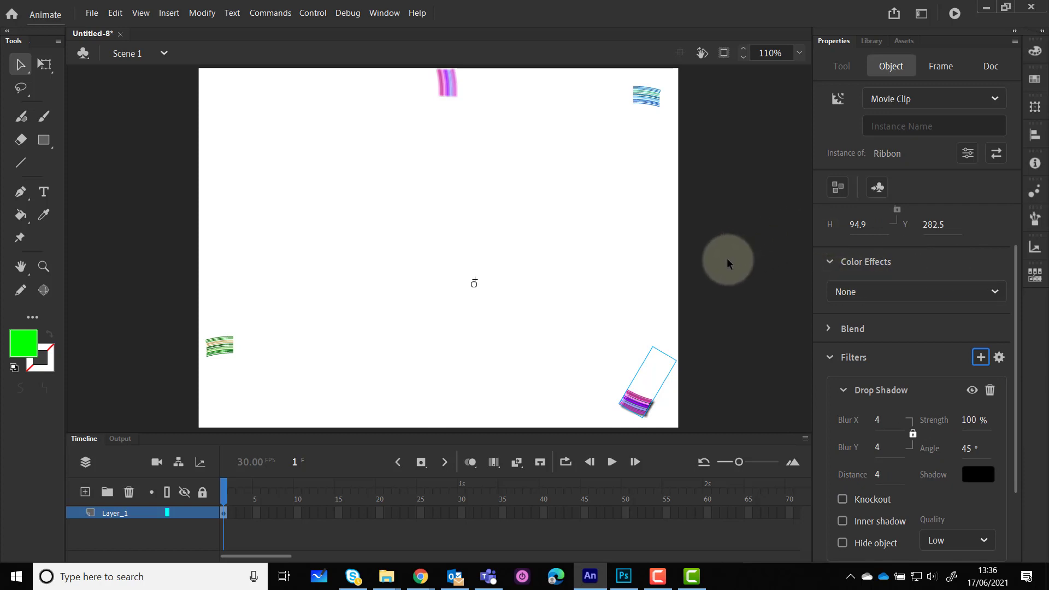
{"action": "key", "text": "ctrl+Return"}
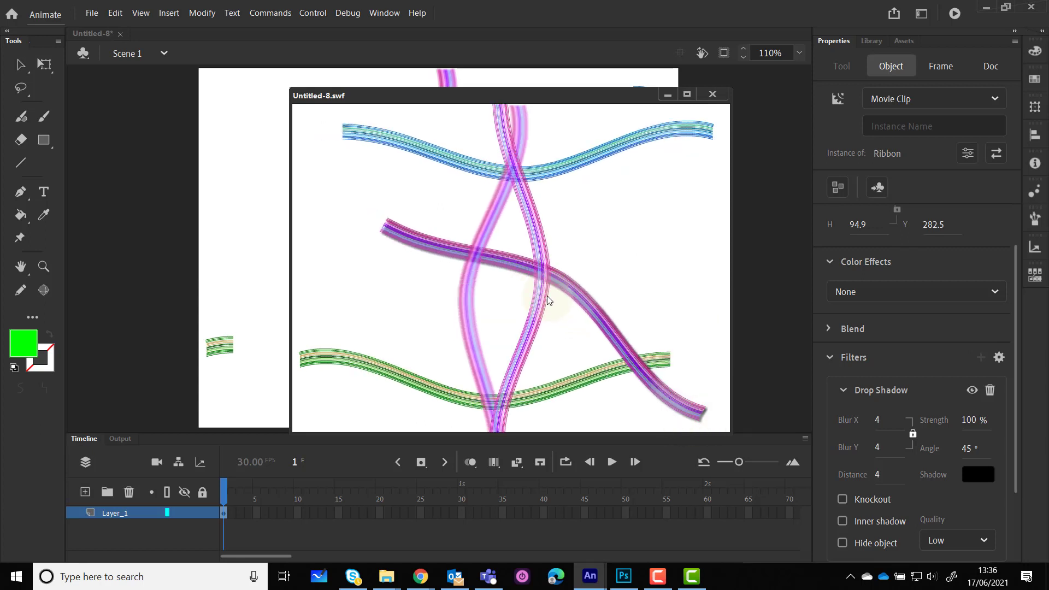
{"action": "left_click", "coordinate": [715, 94]}
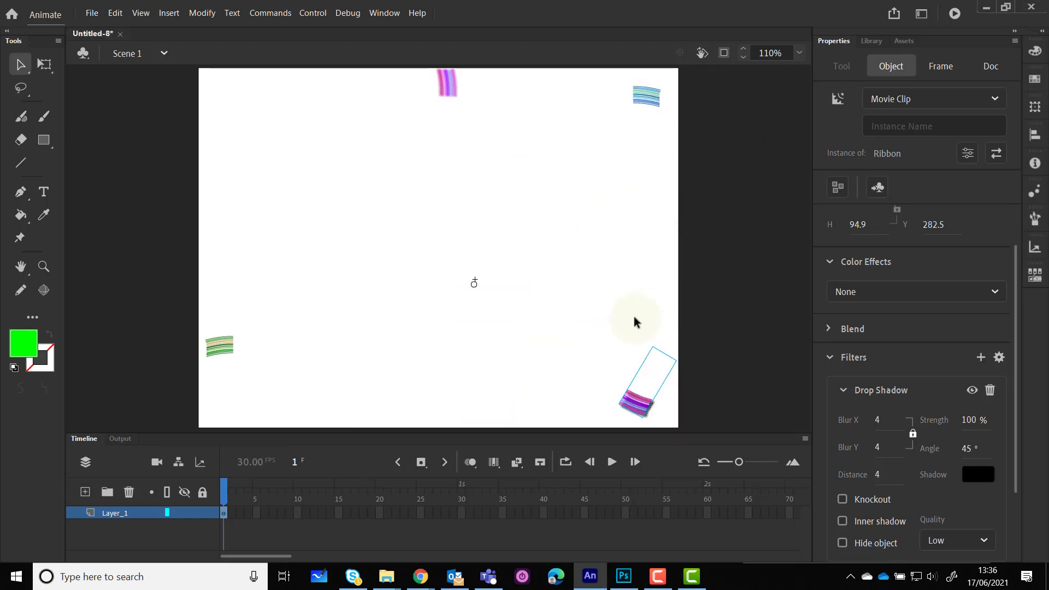
Add an Adjust Color filter with saturation -87 to the ribbon below the stage, and test the movie
{"action": "left_click", "coordinate": [799, 53]}
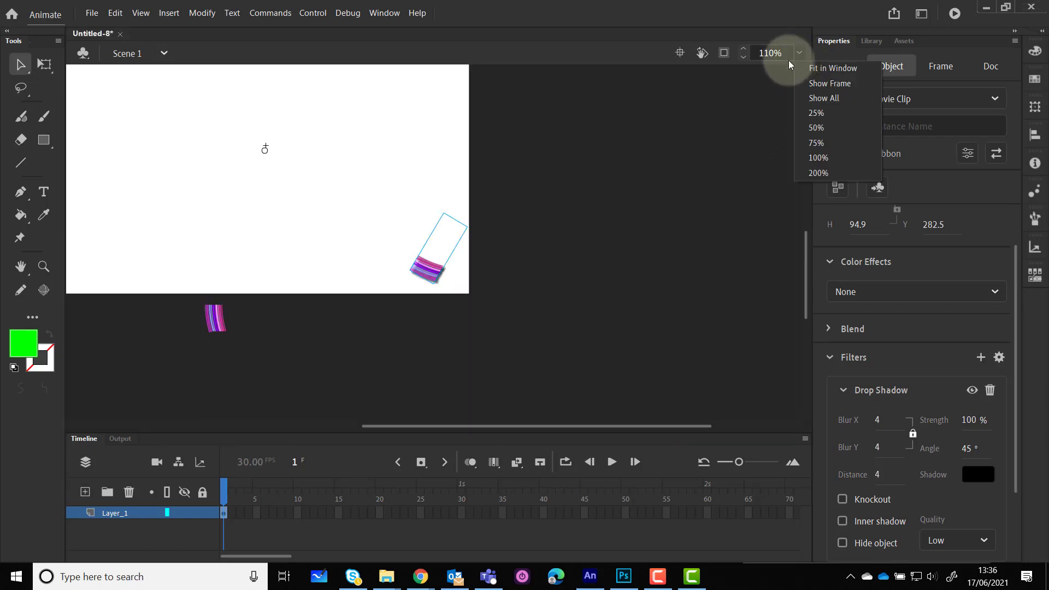
{"action": "left_click", "coordinate": [214, 321]}
{"action": "left_click", "coordinate": [214, 322]}
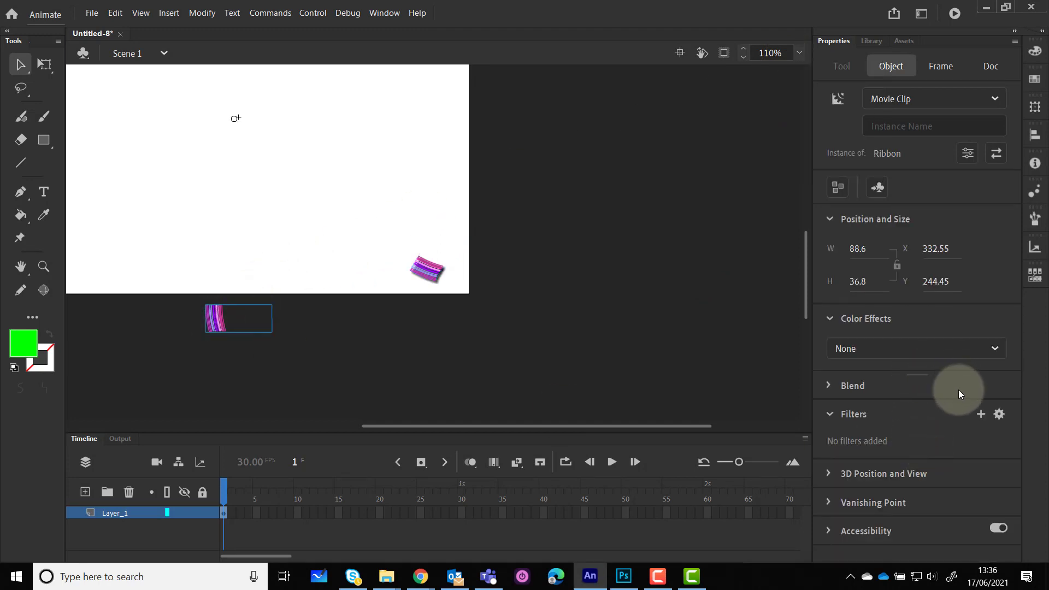
{"action": "left_click", "coordinate": [981, 414]}
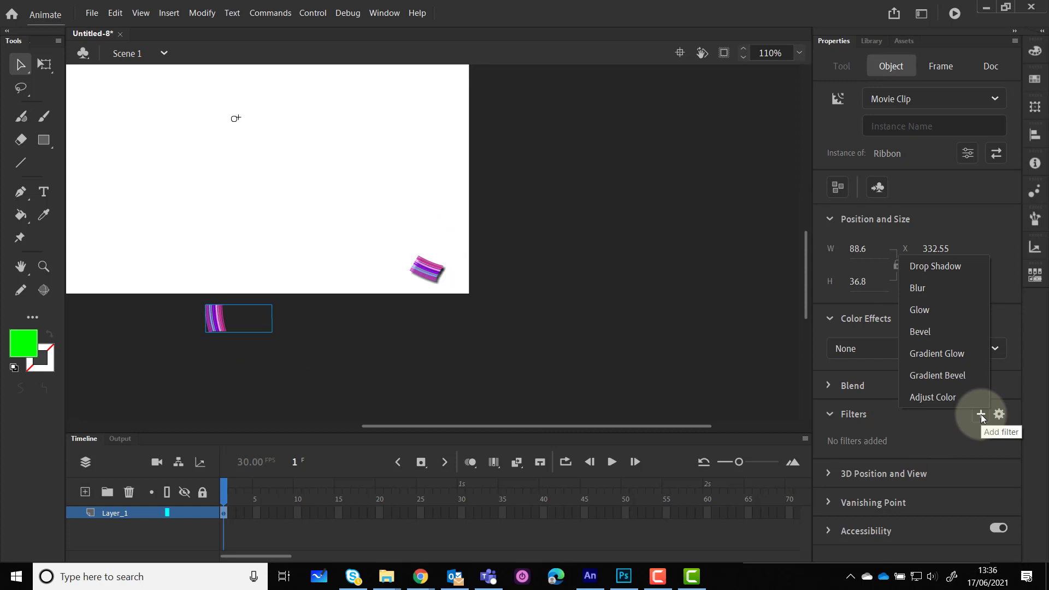
{"action": "left_click", "coordinate": [955, 402]}
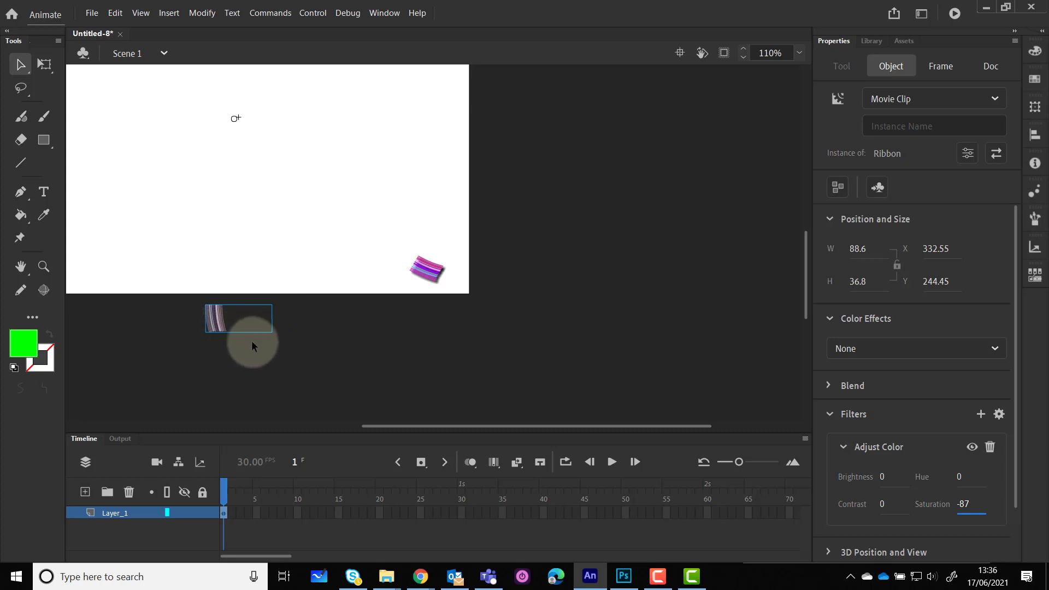
{"action": "key", "text": "ctrl+Return"}
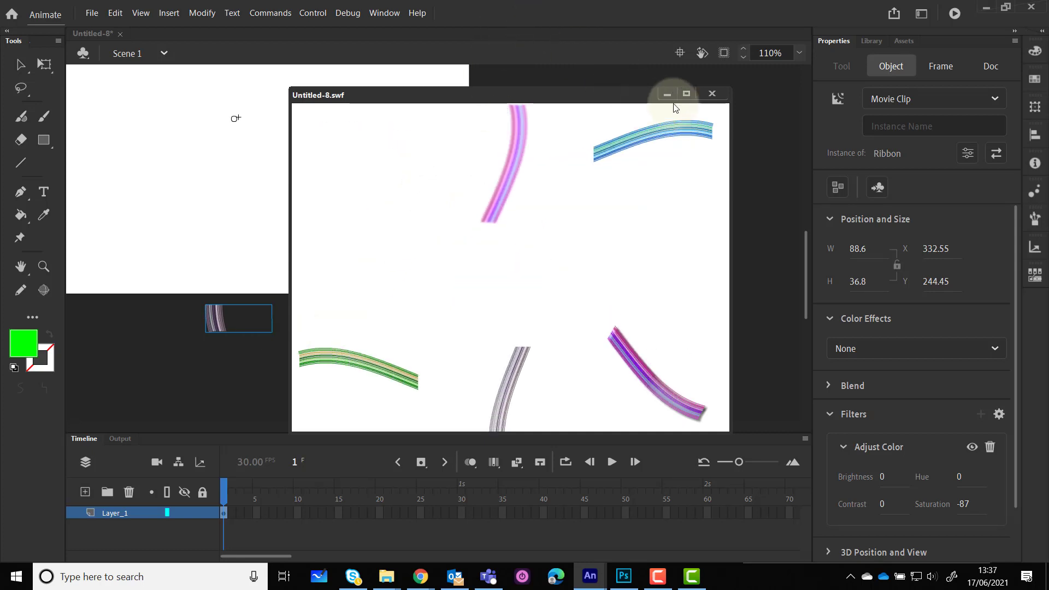
{"action": "left_click", "coordinate": [713, 94]}
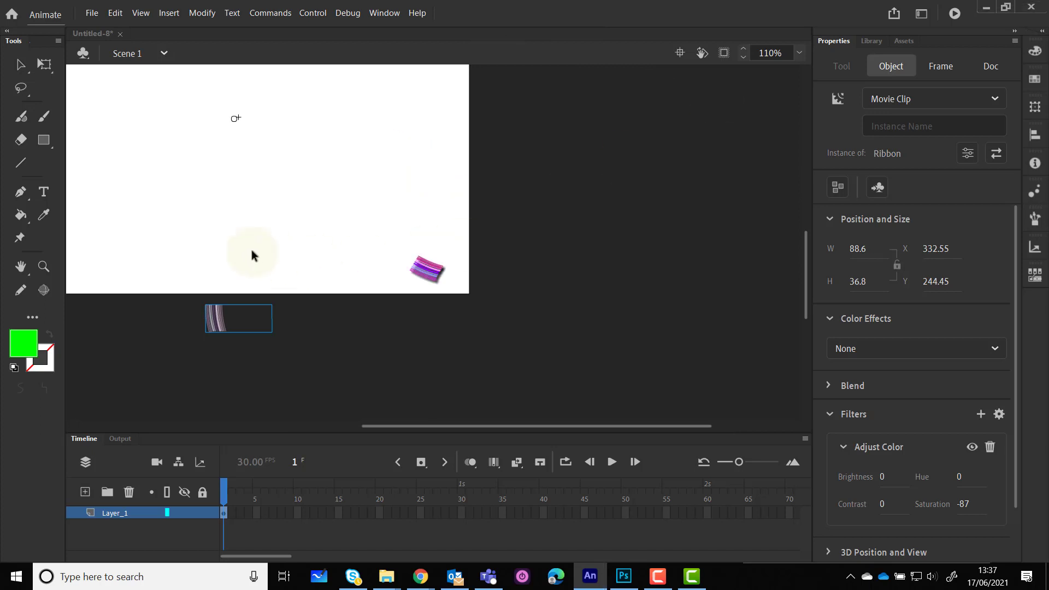
Change the document's stage color to black, and test the movie
{"action": "left_click", "coordinate": [800, 54]}
{"action": "left_click", "coordinate": [818, 70]}
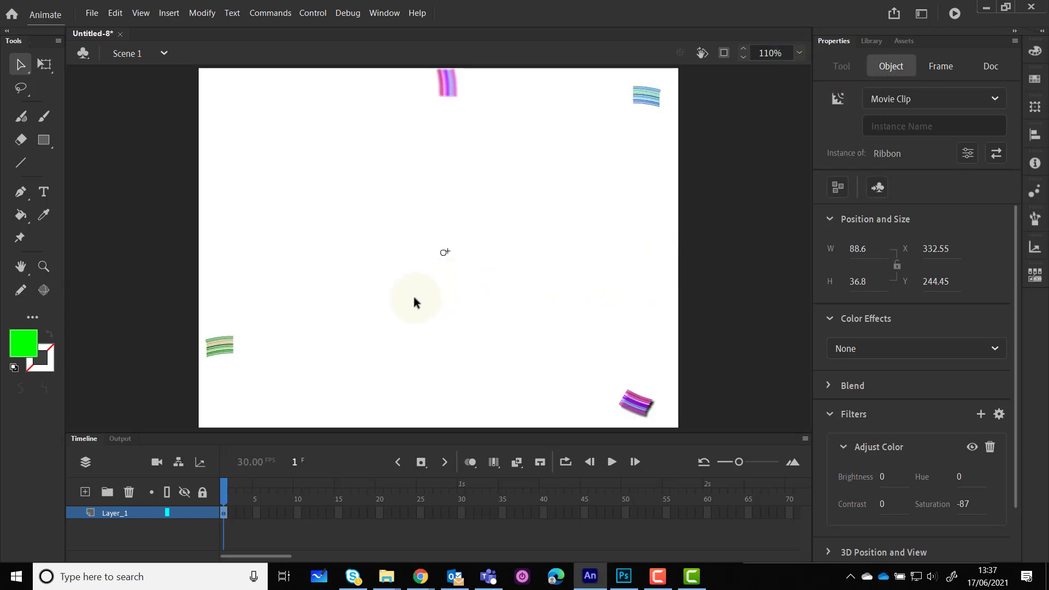
{"action": "left_click", "coordinate": [154, 181]}
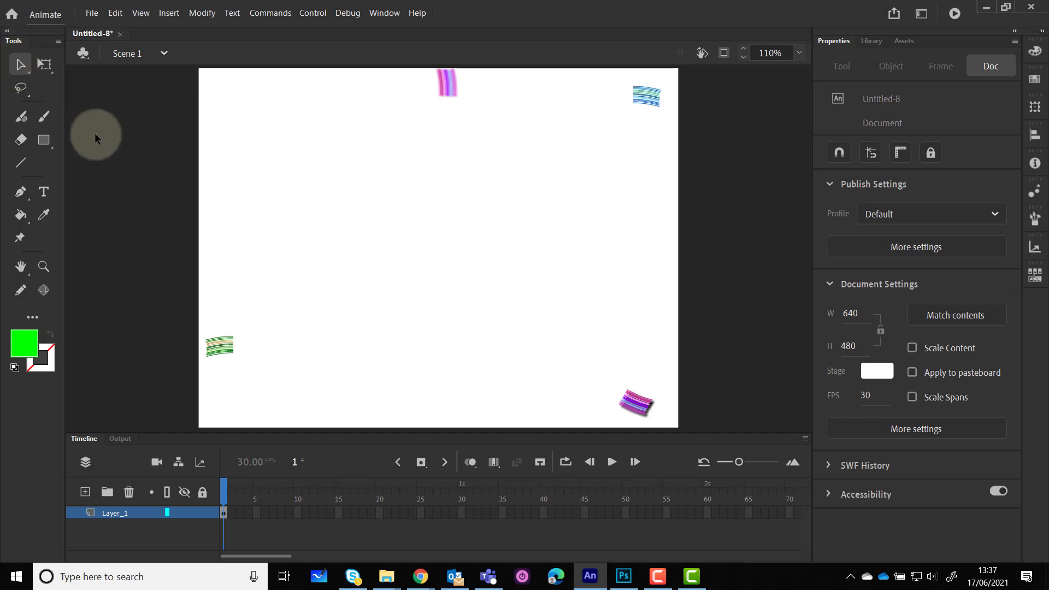
{"action": "left_click", "coordinate": [877, 371]}
{"action": "left_click", "coordinate": [661, 417]}
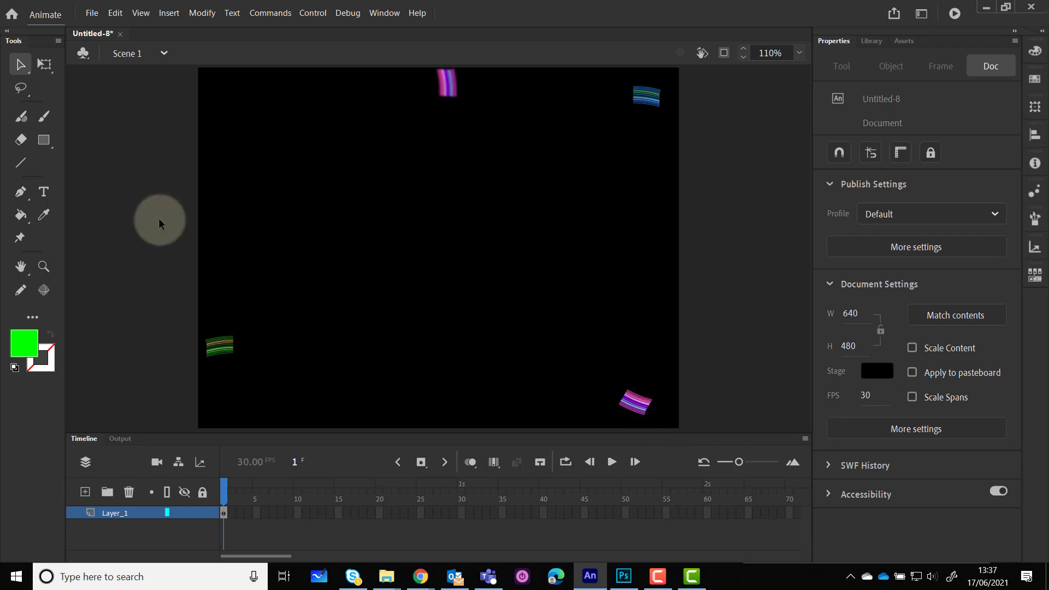
{"action": "key", "text": "ctrl+Return"}
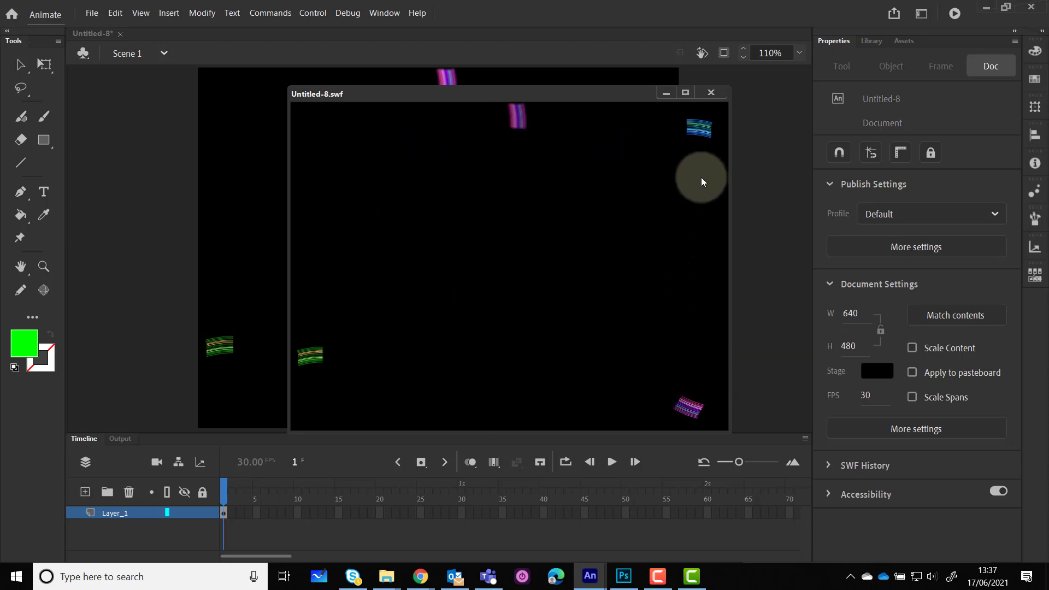
{"action": "left_click", "coordinate": [712, 93]}
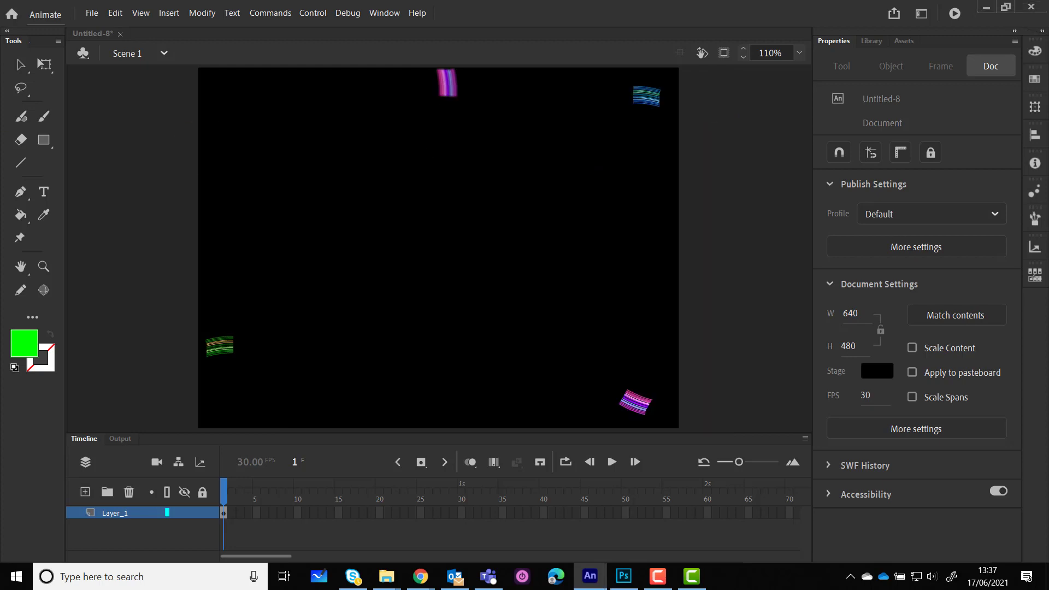